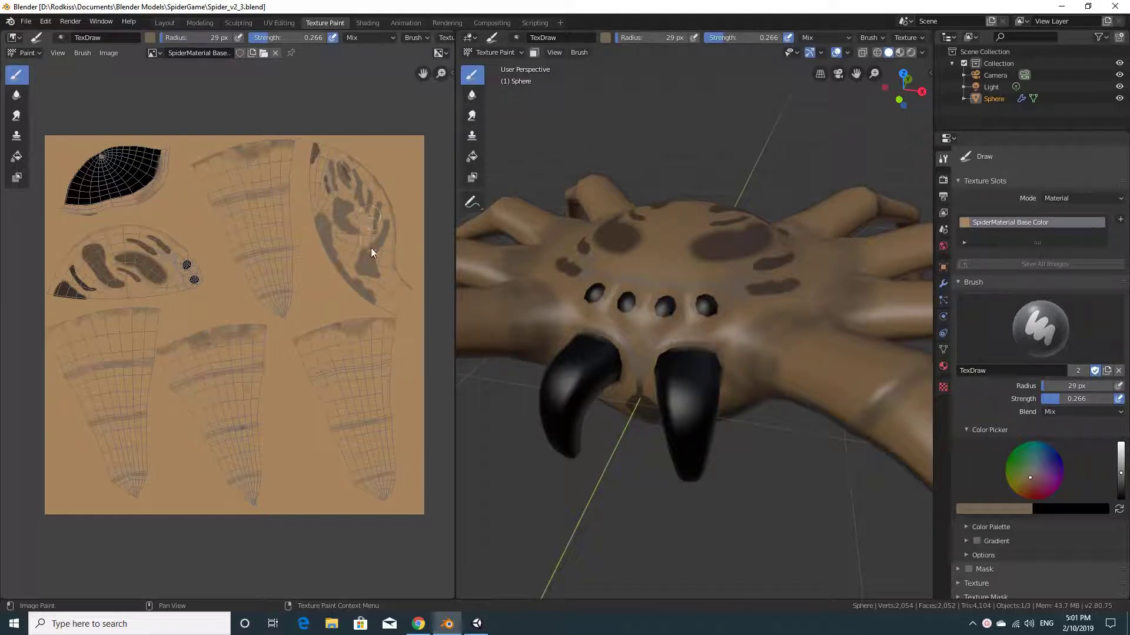
middle_drag(761, 320, 768, 326)
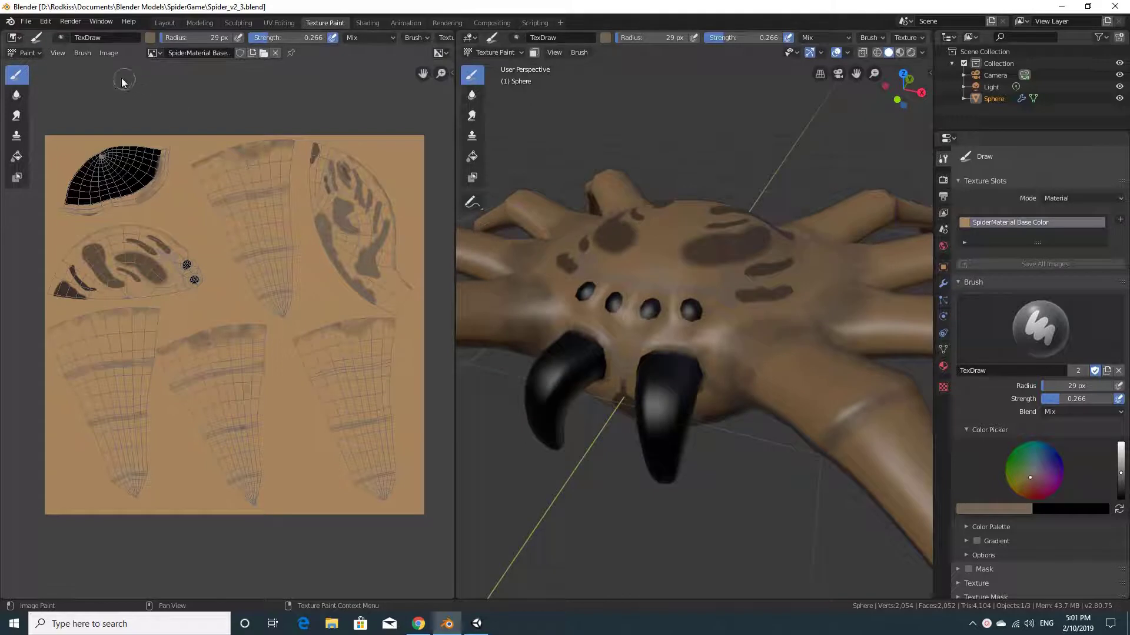
click(108, 54)
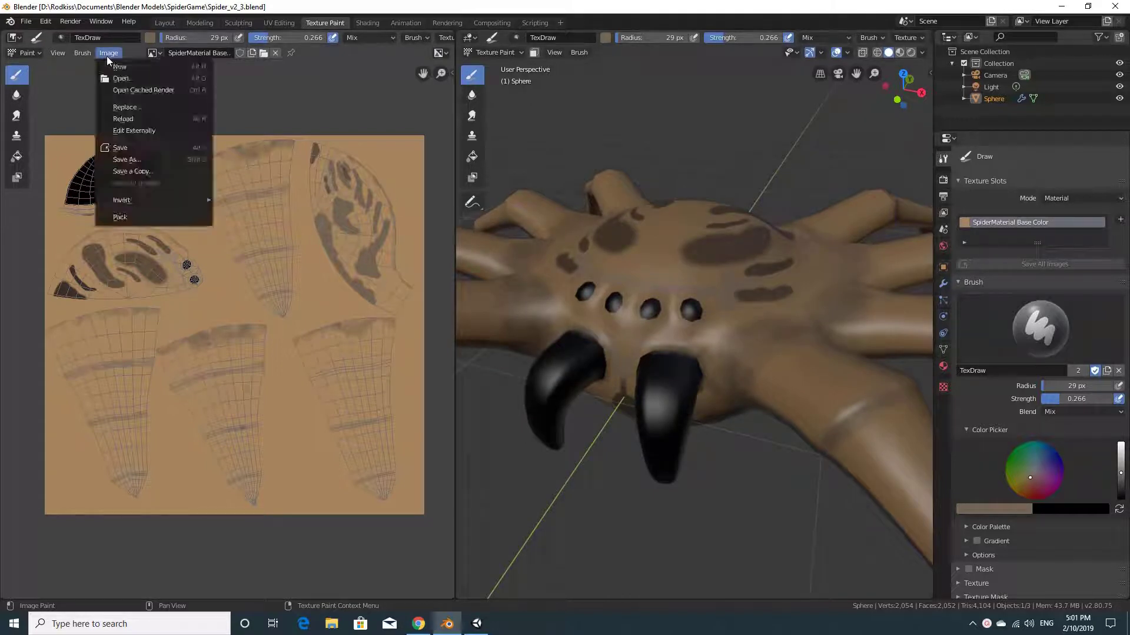
click(138, 161)
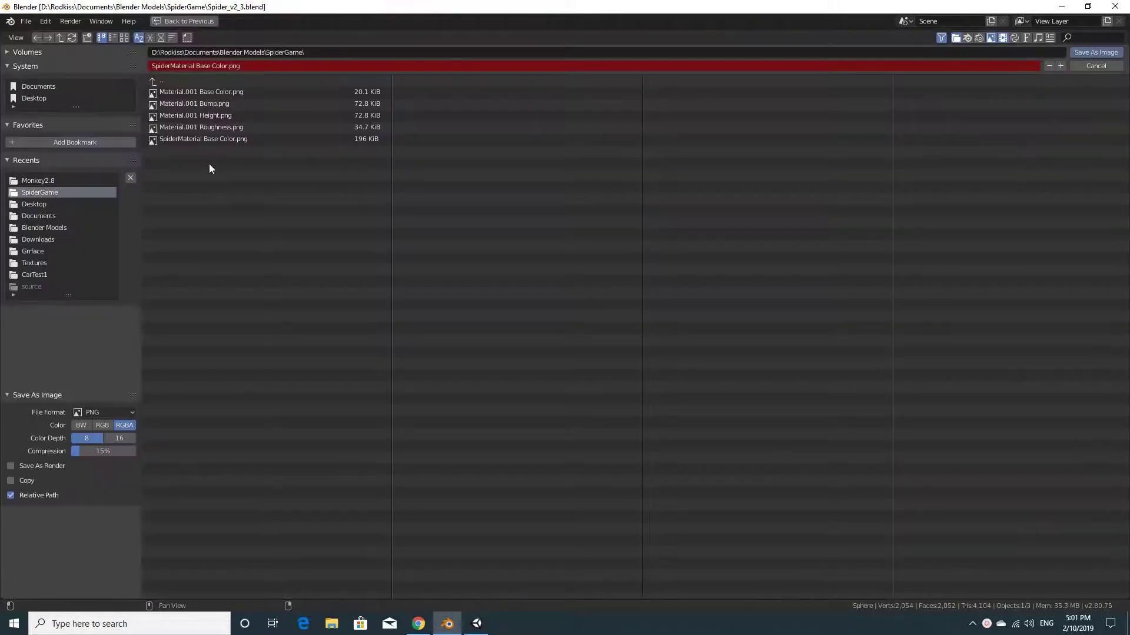
click(1086, 68)
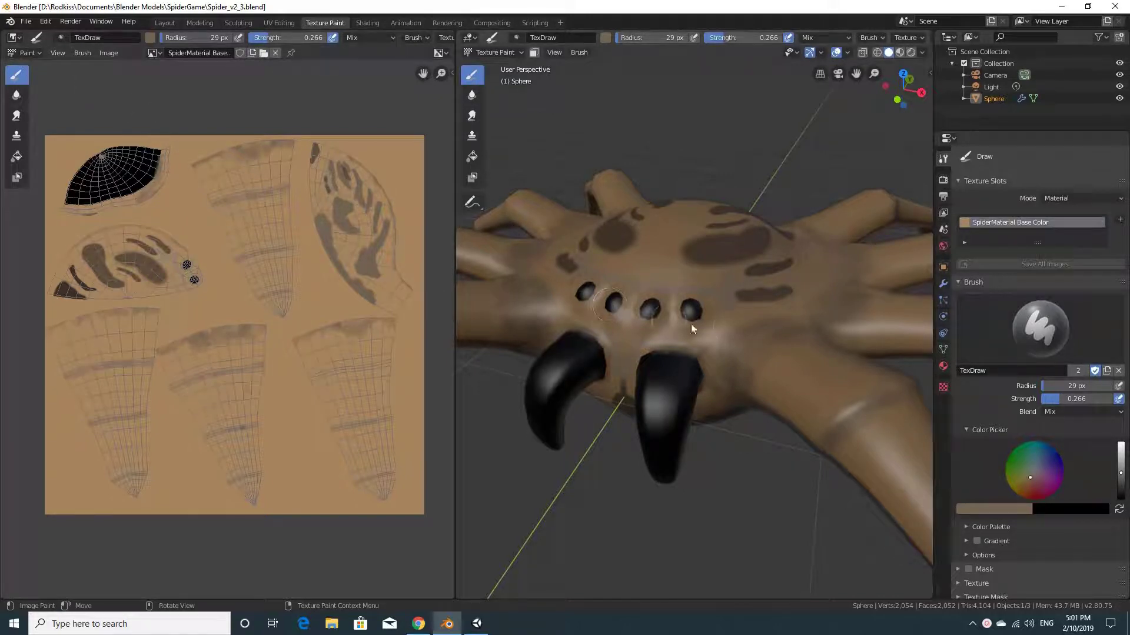
Step: Switch the spider to Object Mode, select its mesh, and return it to Texture Paint mode
middle_drag(731, 327, 741, 327)
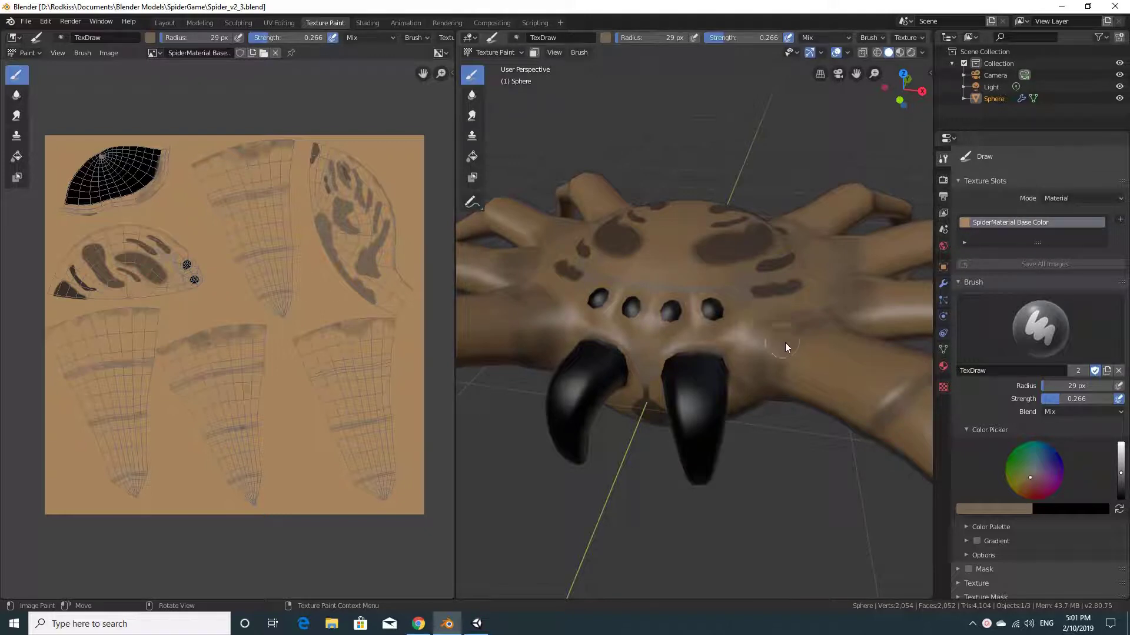
middle_drag(787, 344, 769, 333)
right_click(712, 260)
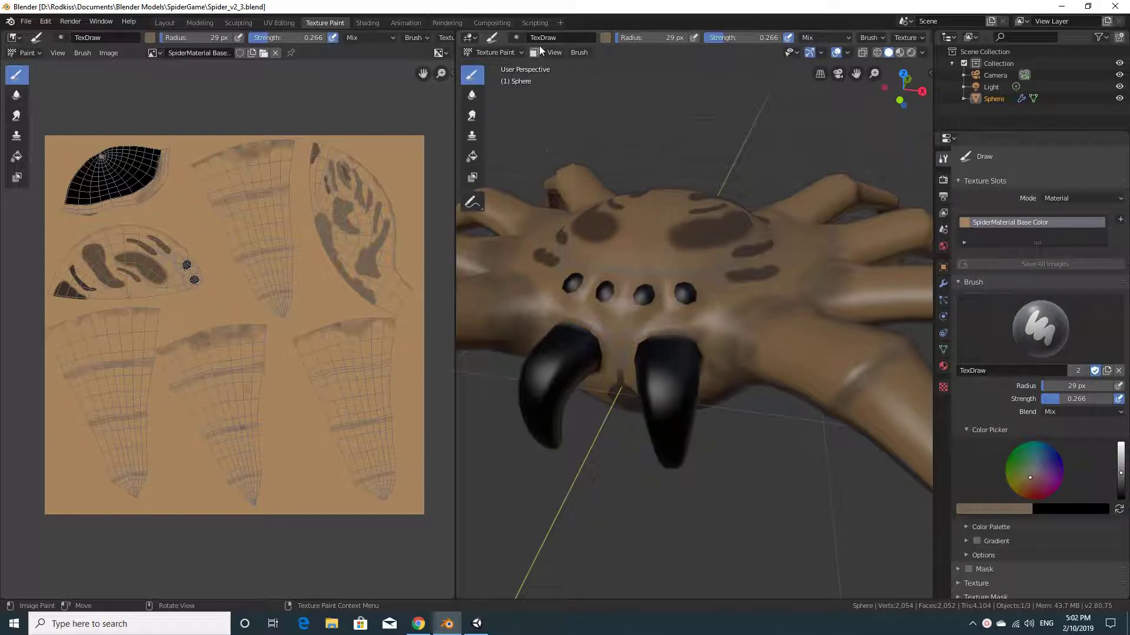
click(498, 53)
click(497, 65)
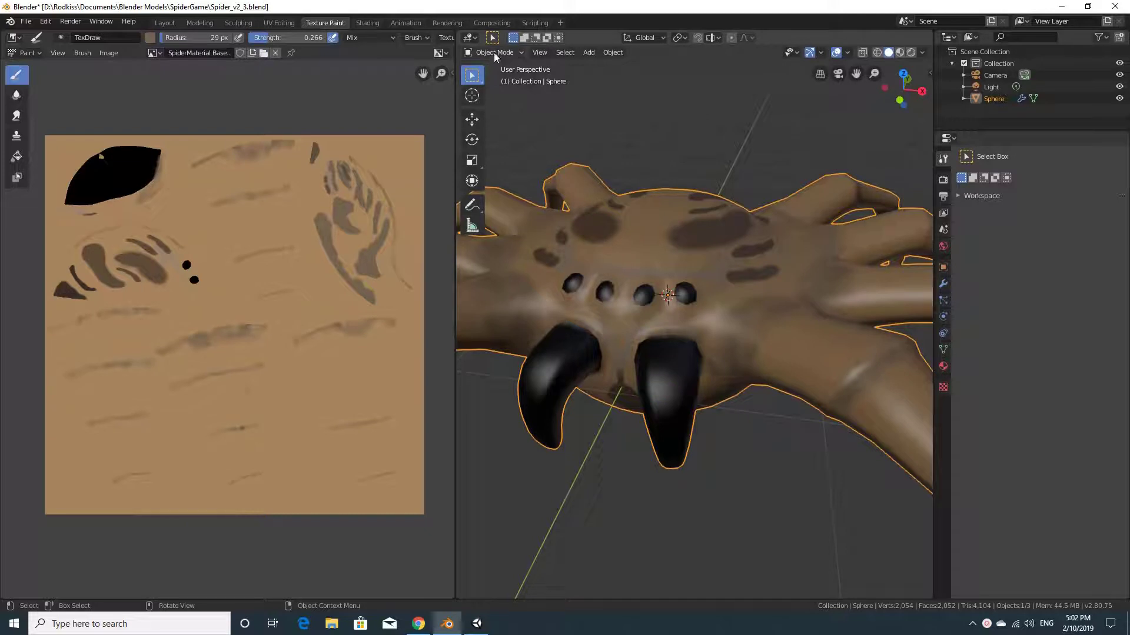
right_click(669, 238)
click(668, 238)
click(497, 53)
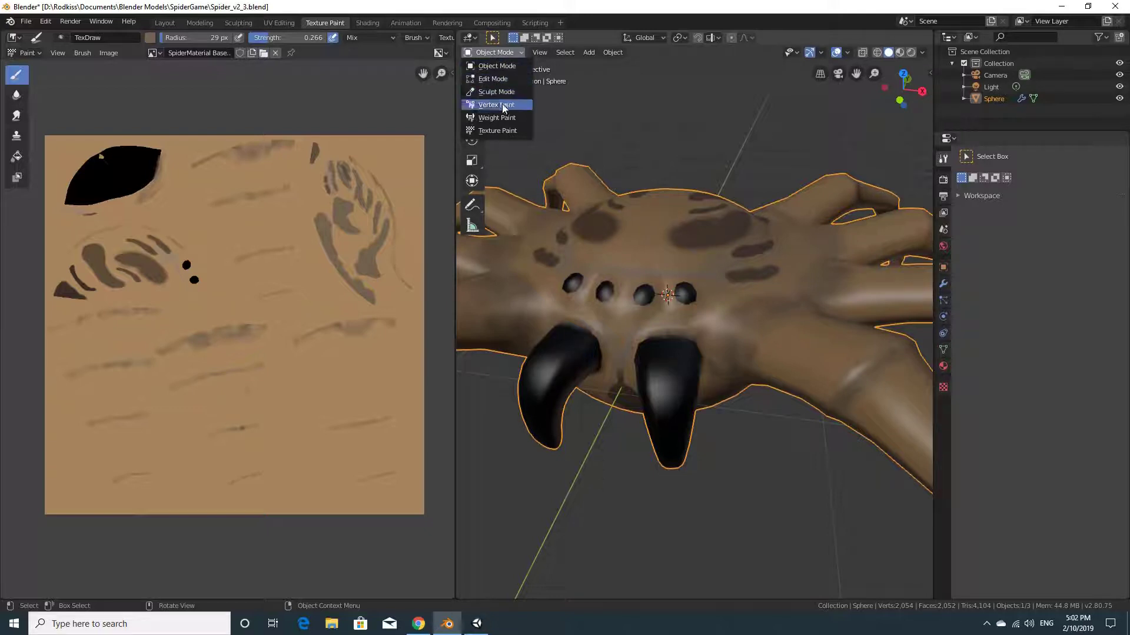
click(503, 130)
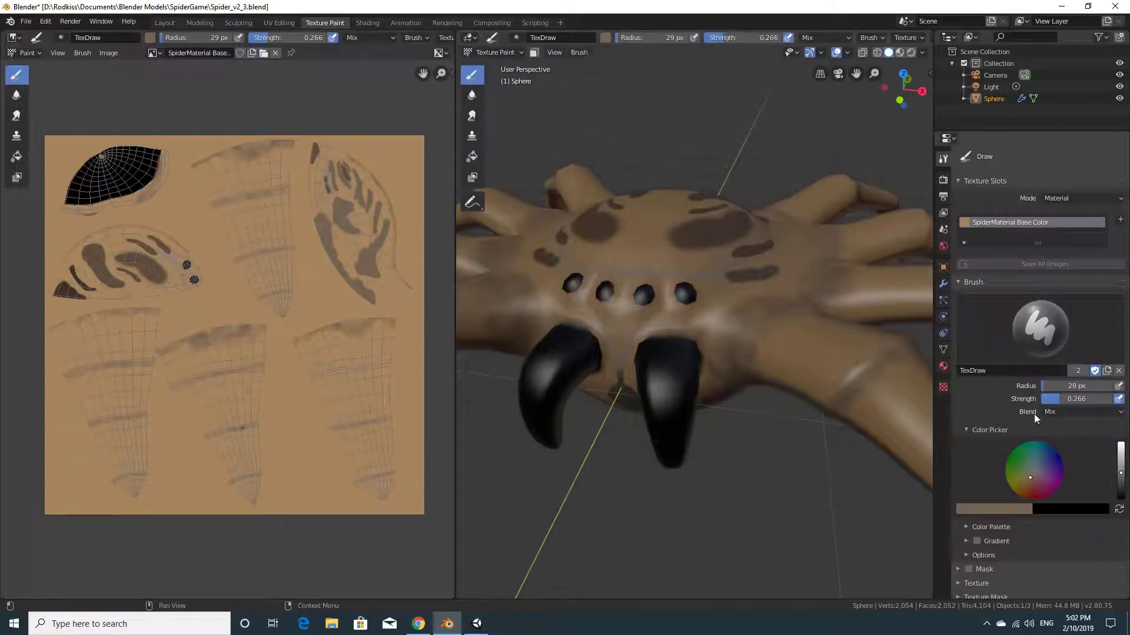
Step: Compare the spider with and without the Subdivision modifier's viewport display, leaving the display enabled
scroll(1036, 429, up, 4)
click(943, 285)
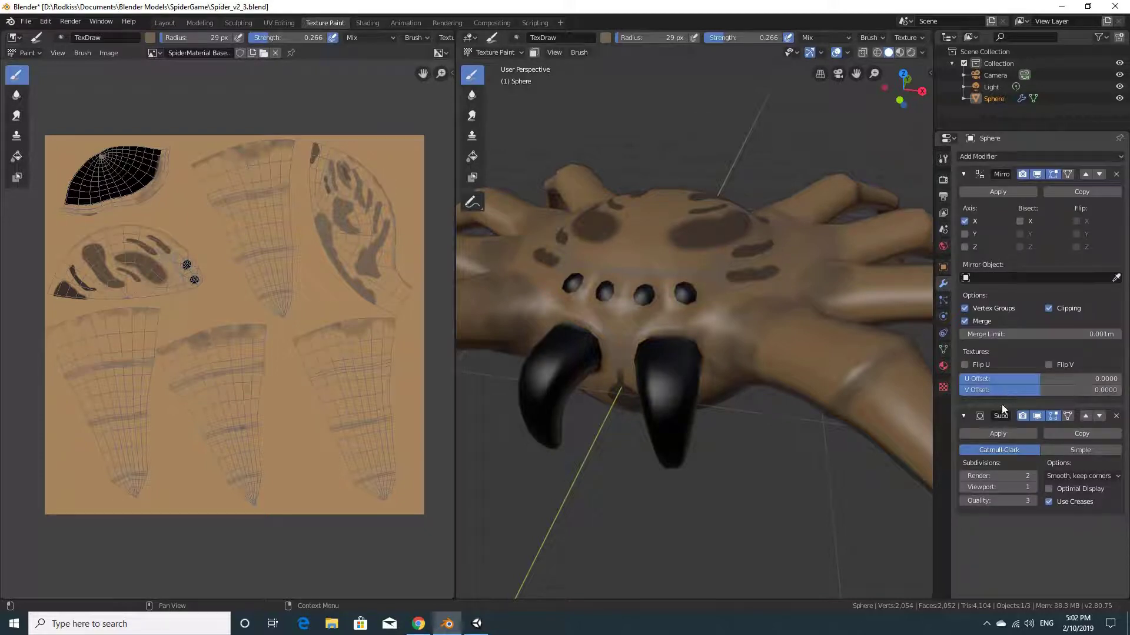
click(1036, 417)
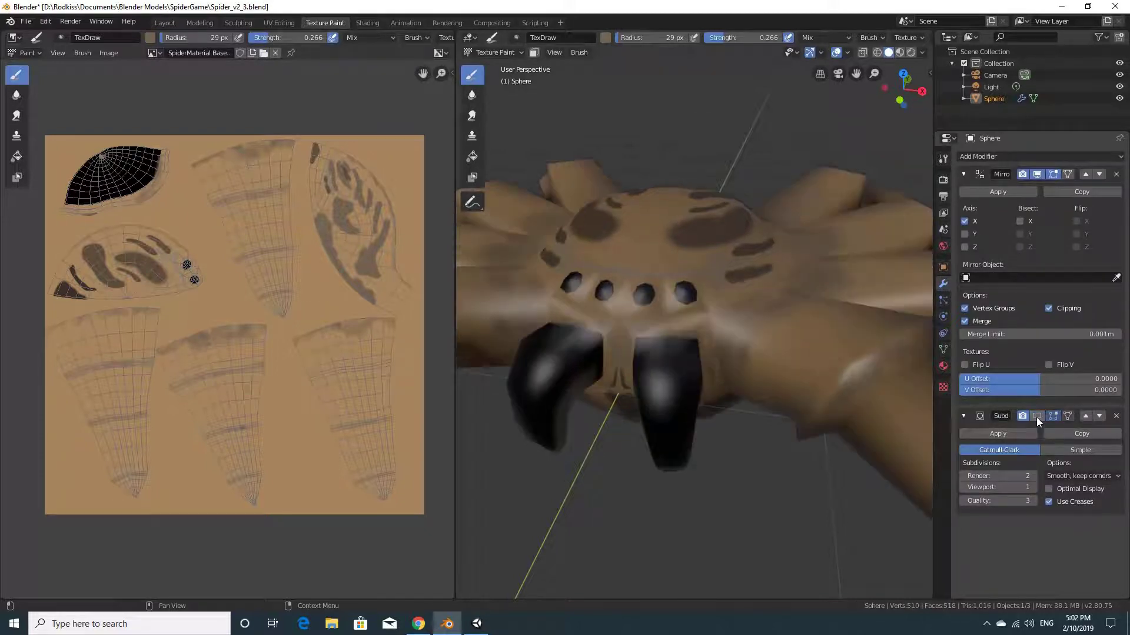
click(1037, 417)
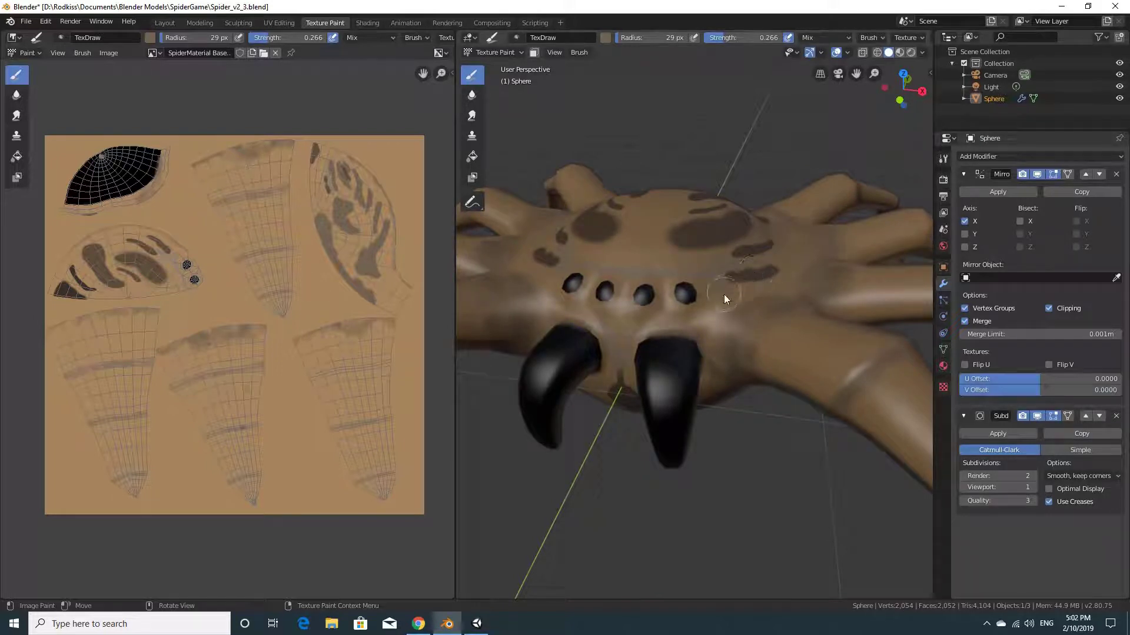
middle_drag(753, 340, 761, 369)
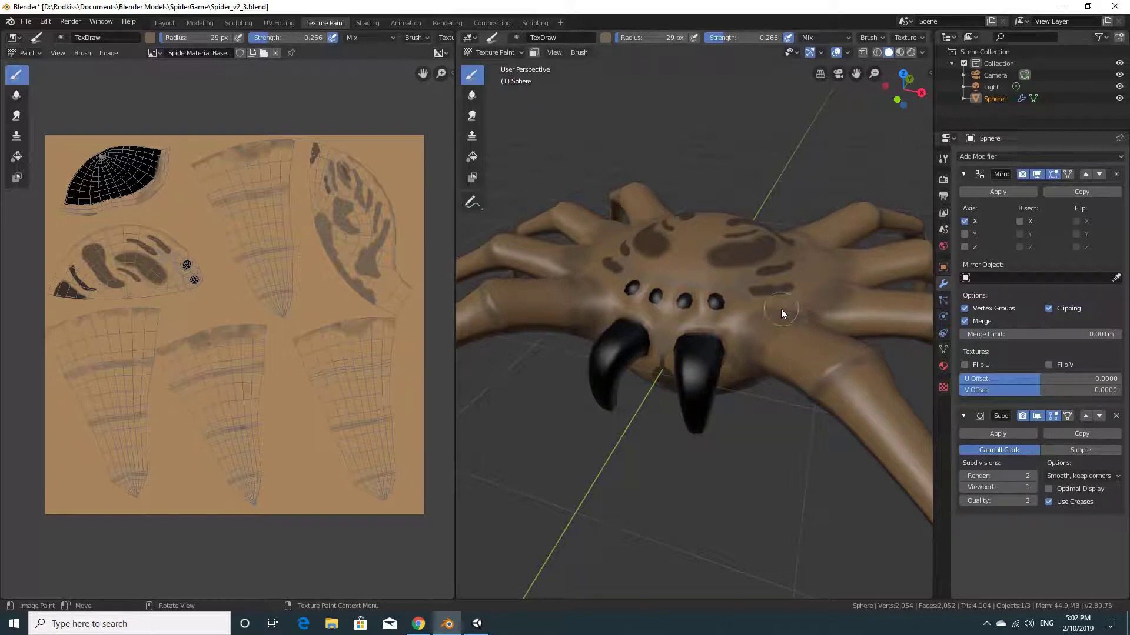
scroll(782, 309, up, 1)
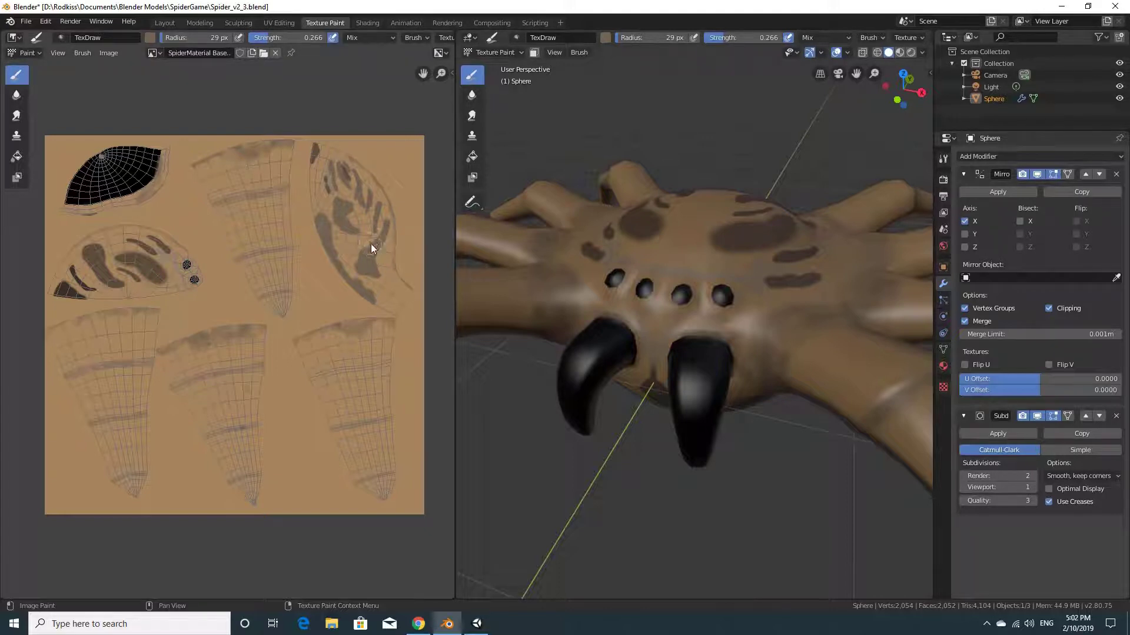
middle_drag(676, 255, 682, 259)
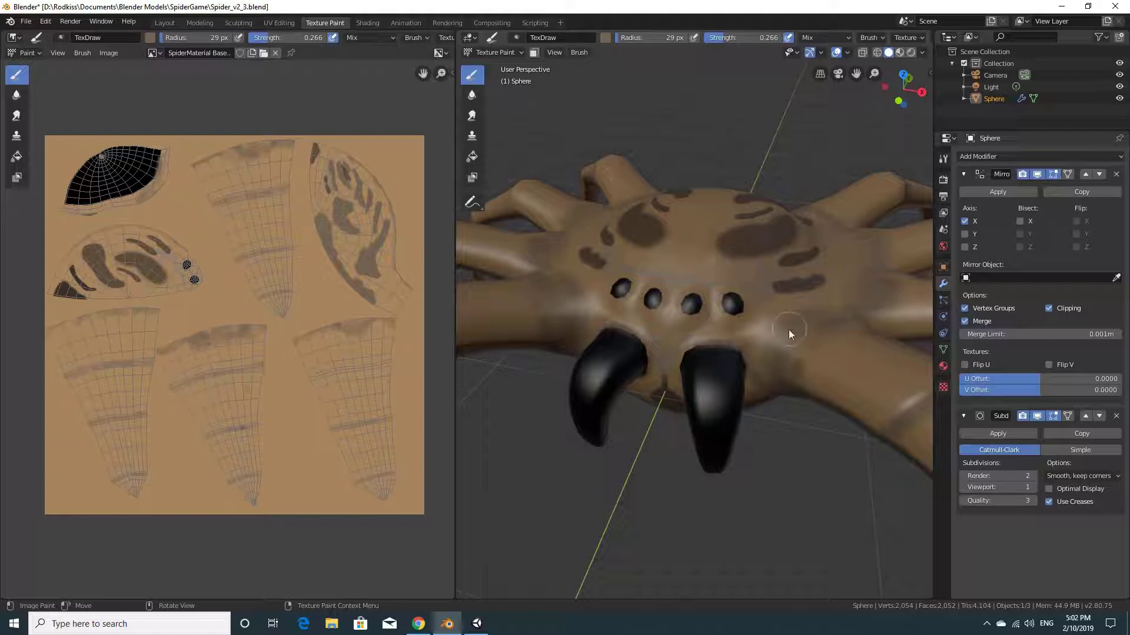
scroll(786, 329, up, 3)
middle_drag(773, 316, 764, 252)
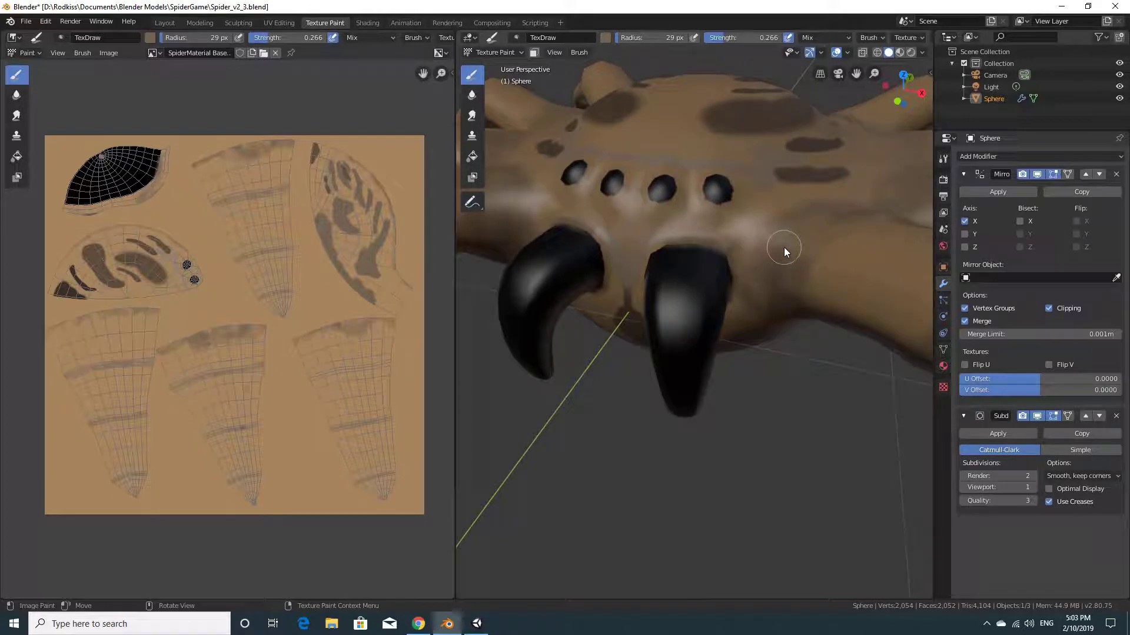
middle_drag(775, 224, 750, 268)
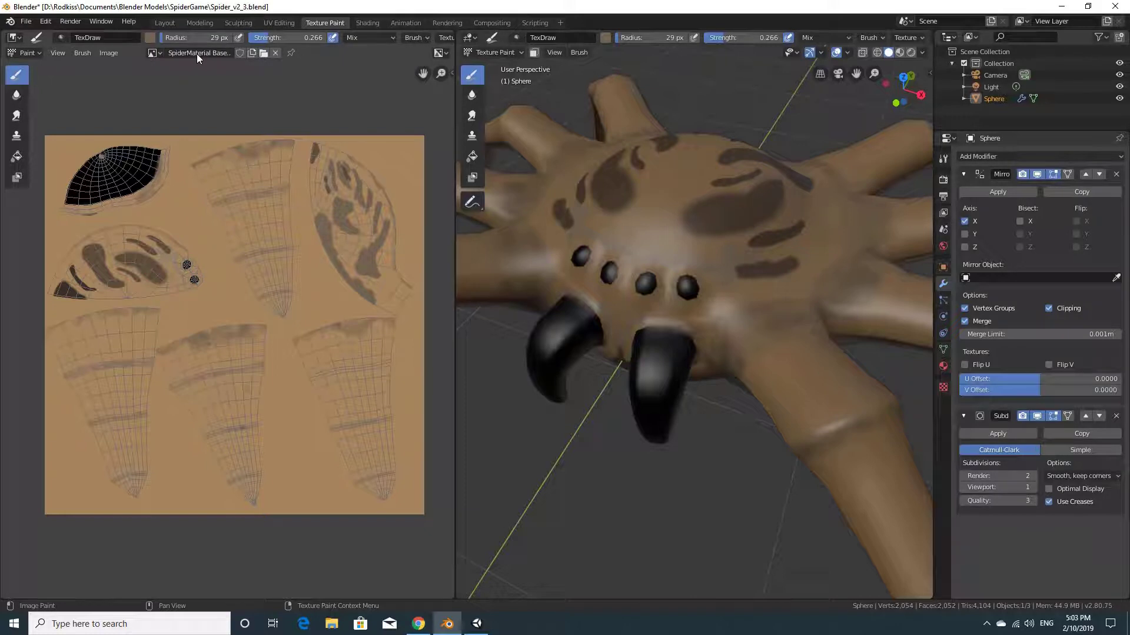
Step: Add a Bump texture paint slot to the spider material, with a width of 2048 px and its default height multiplied by 2
click(942, 159)
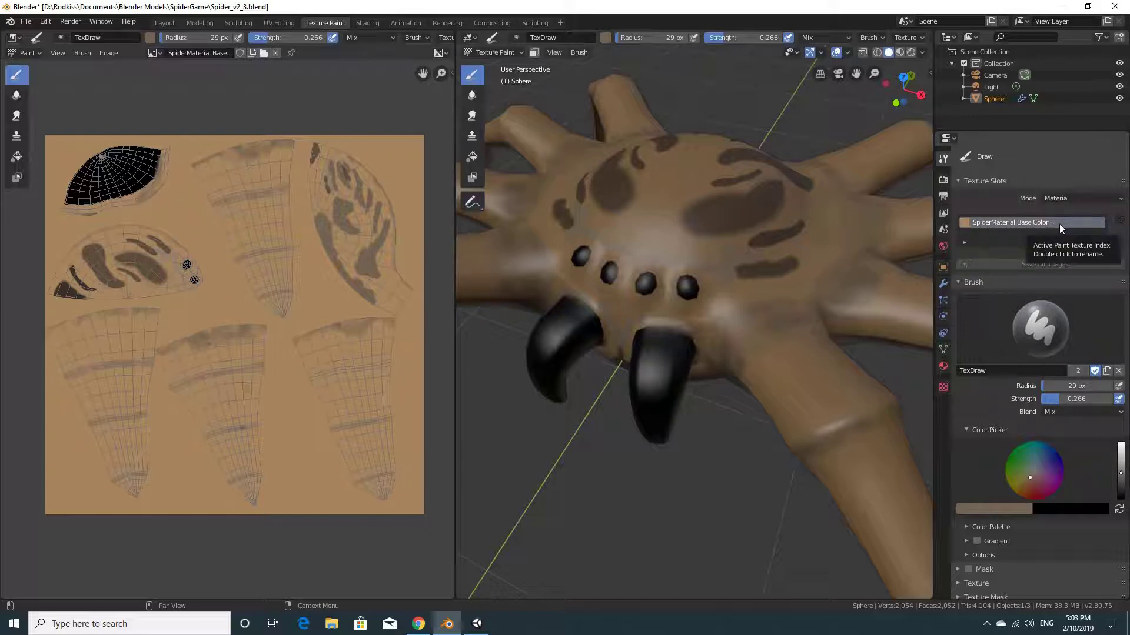
click(1119, 221)
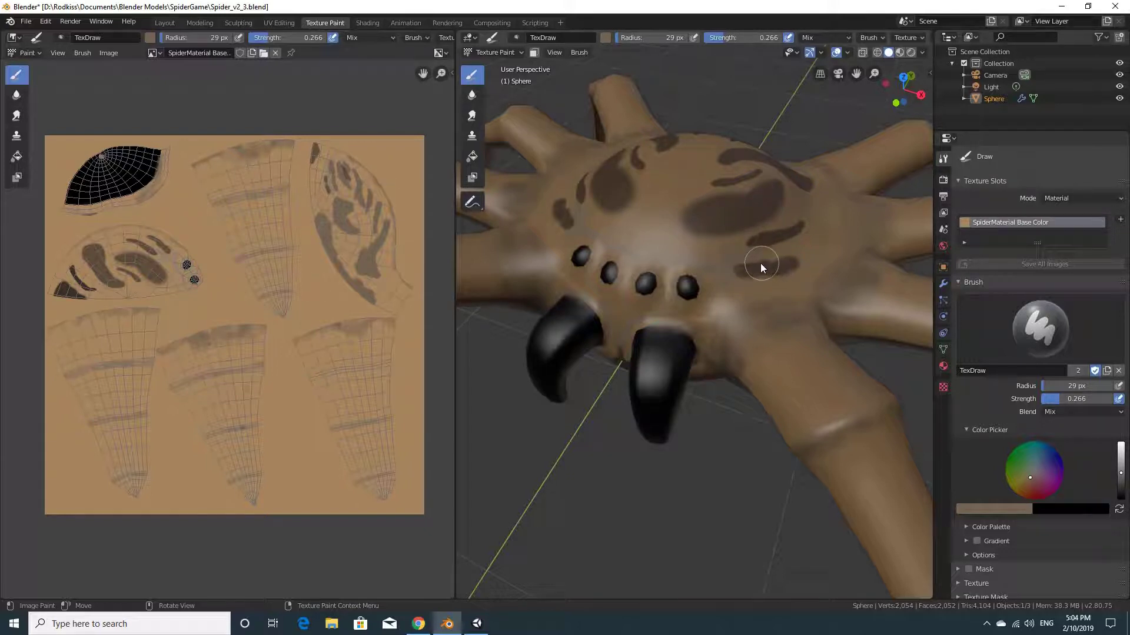
mouse_move(726, 270)
middle_down()
mouse_move(747, 270)
mouse_move(749, 252)
mouse_move(746, 271)
middle_up()
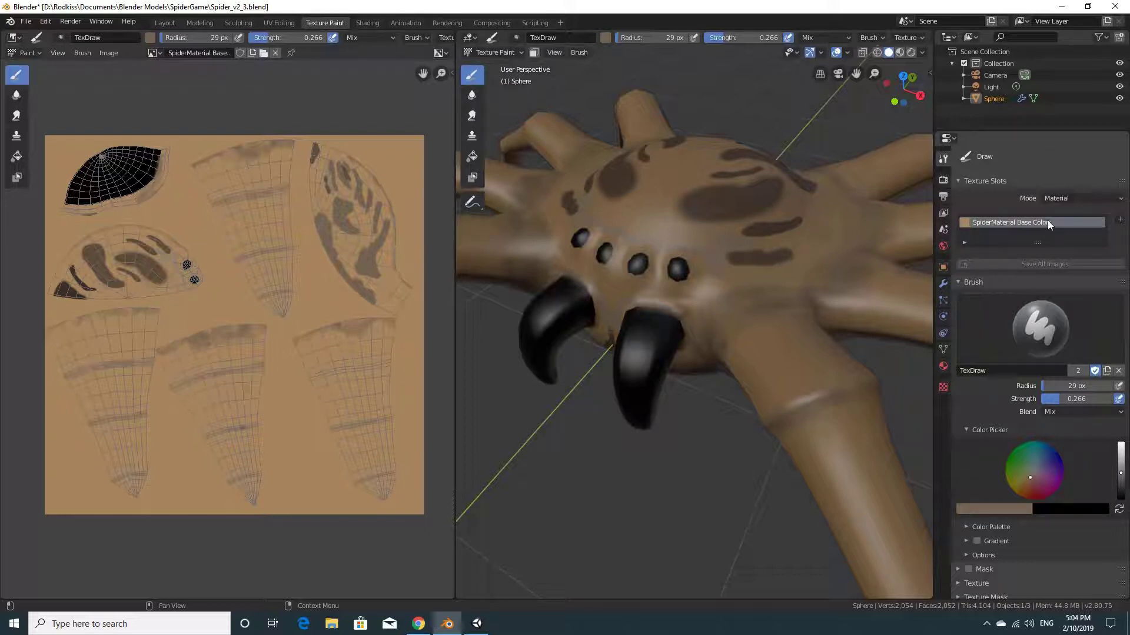
click(1119, 222)
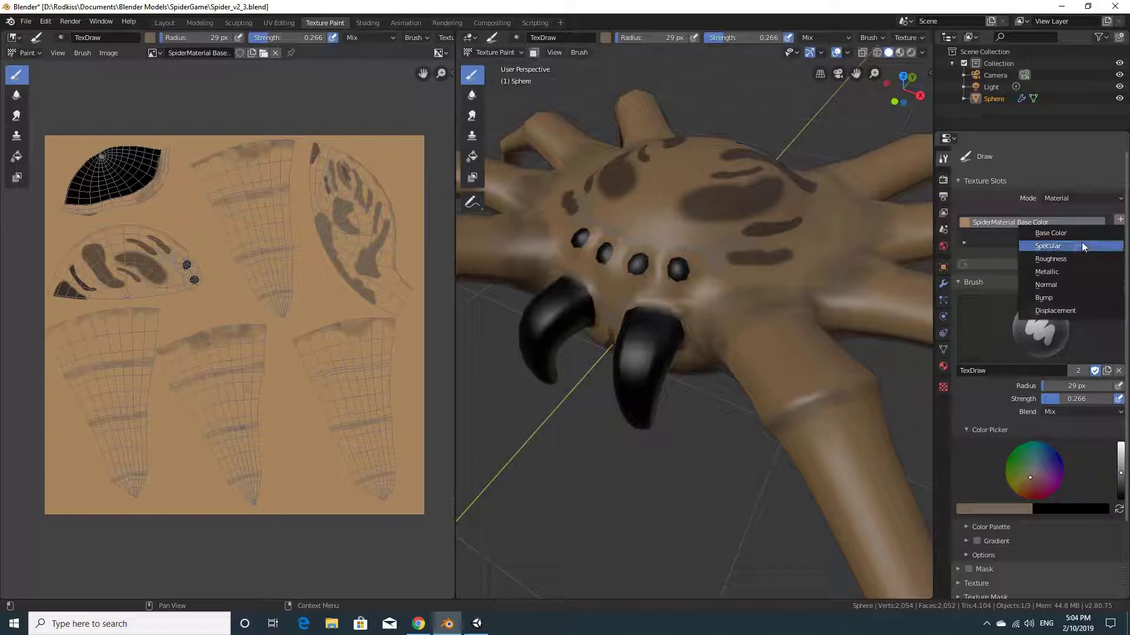
click(1057, 298)
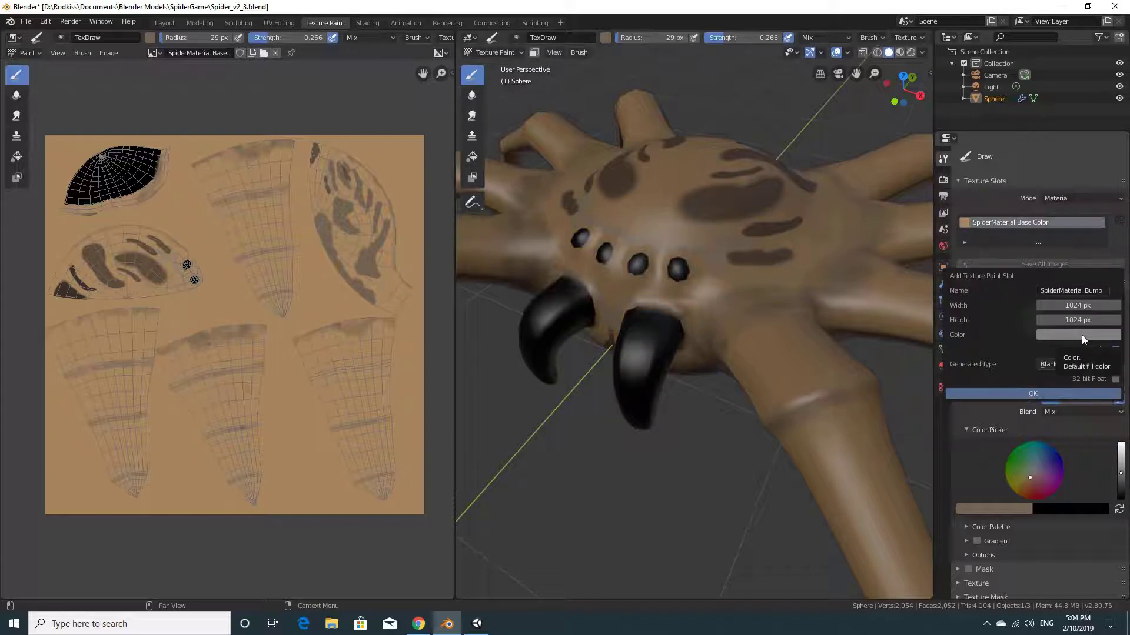
click(1078, 305)
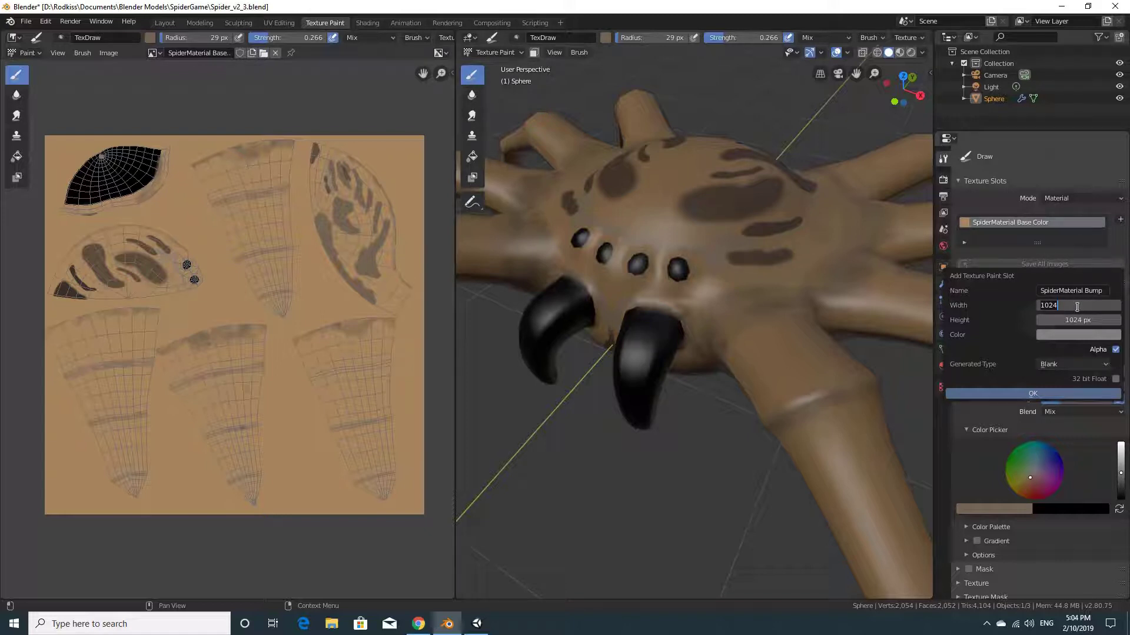
text(2048)
key(Tab)
text(*2)
key(Return)
click(1037, 392)
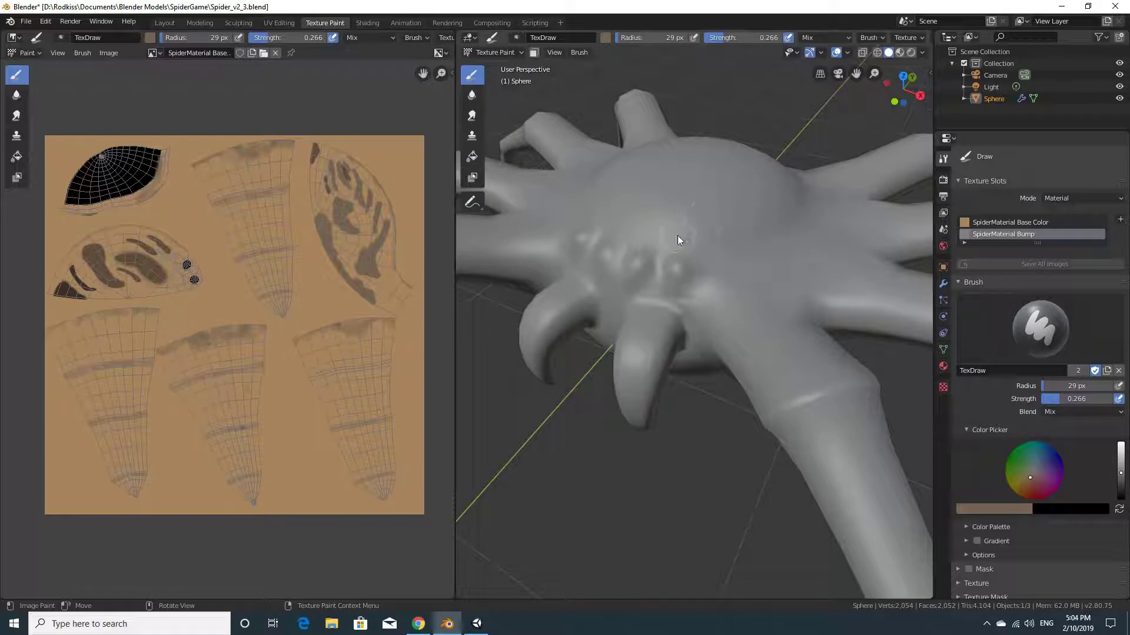
Step: Preview the spider in rendered and material shading, and return the viewport to solid shading
click(911, 53)
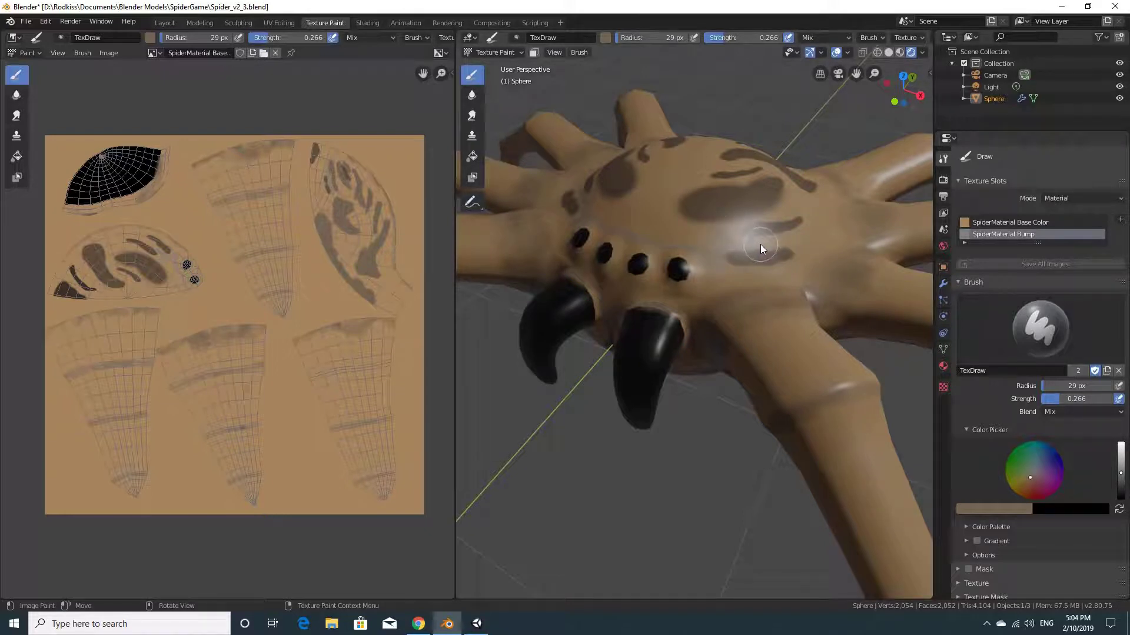
click(899, 53)
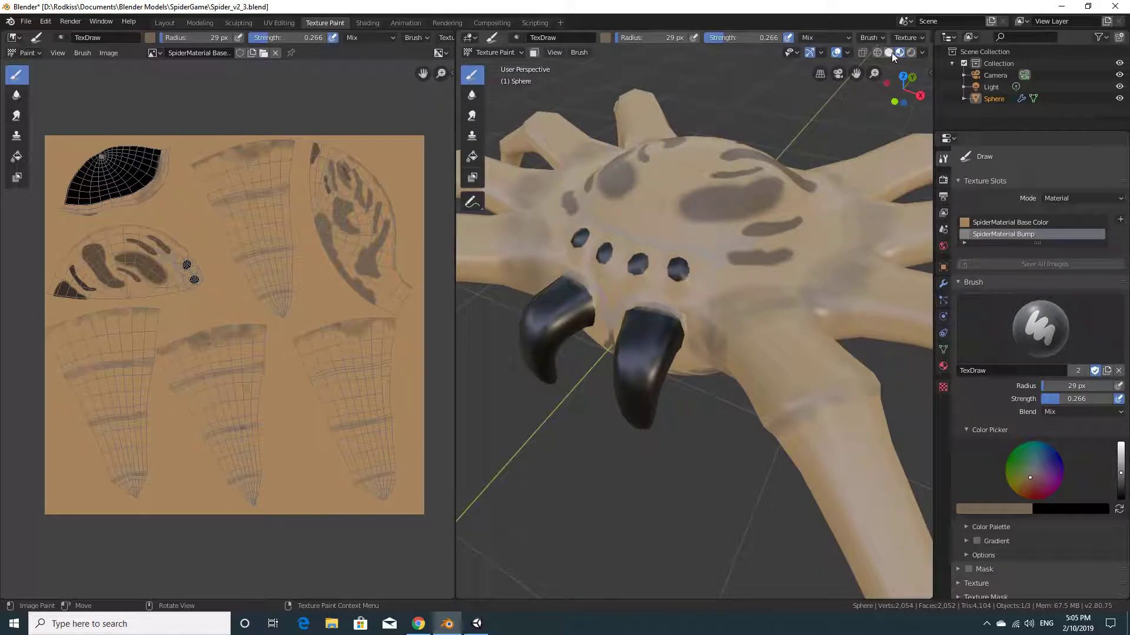
click(889, 53)
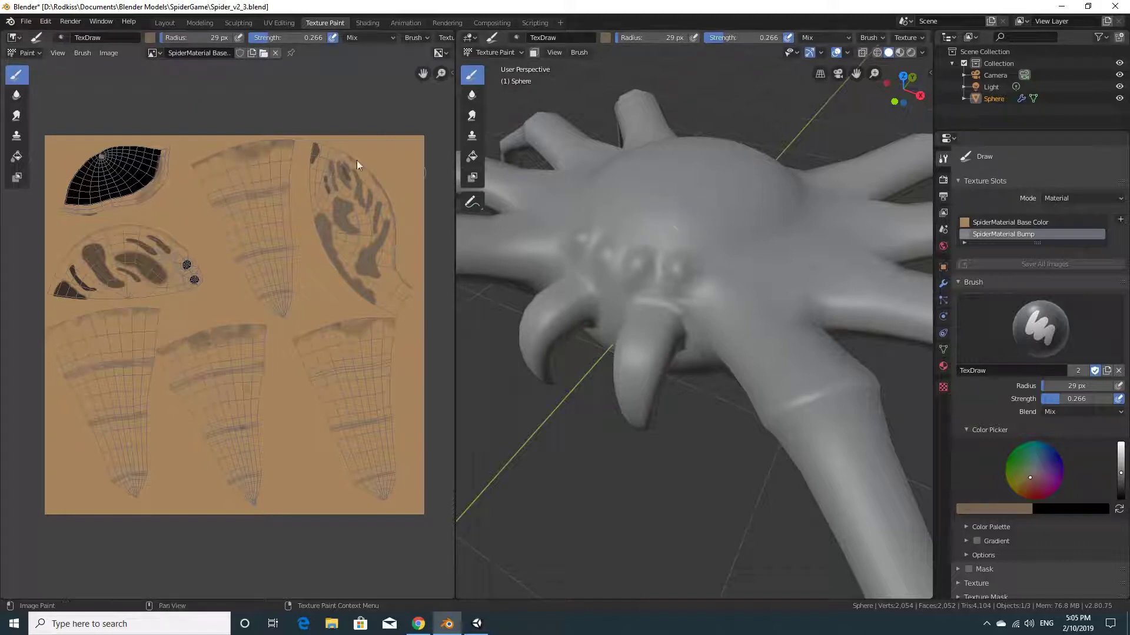
Step: Display the SpiderMaterial Bump image in the image editor
click(153, 54)
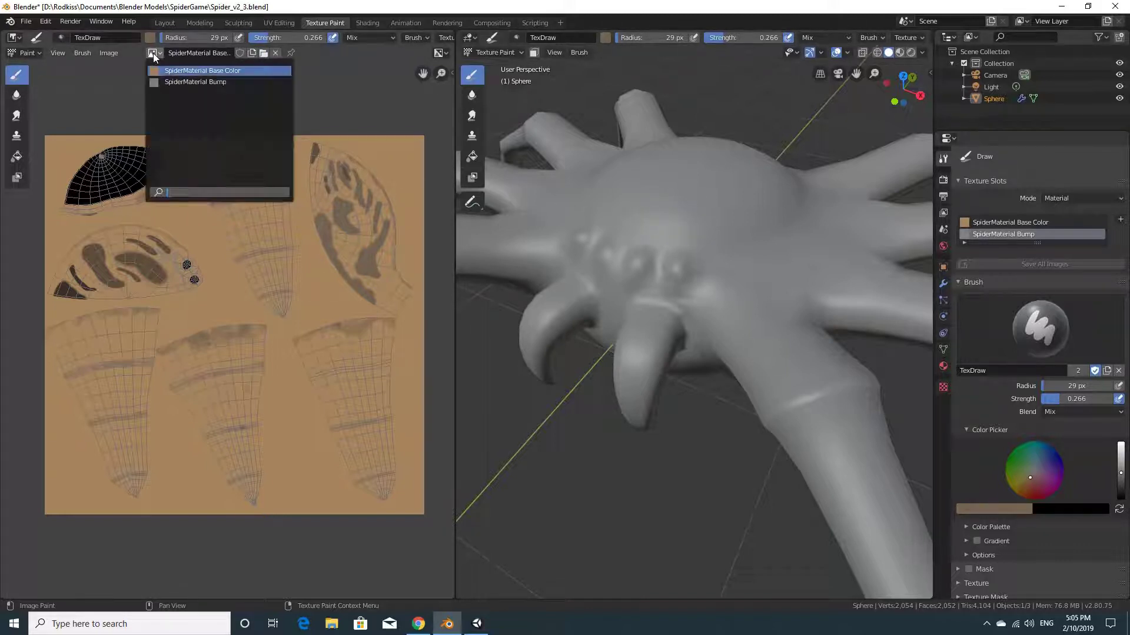
click(239, 84)
scroll(278, 230, down, 4)
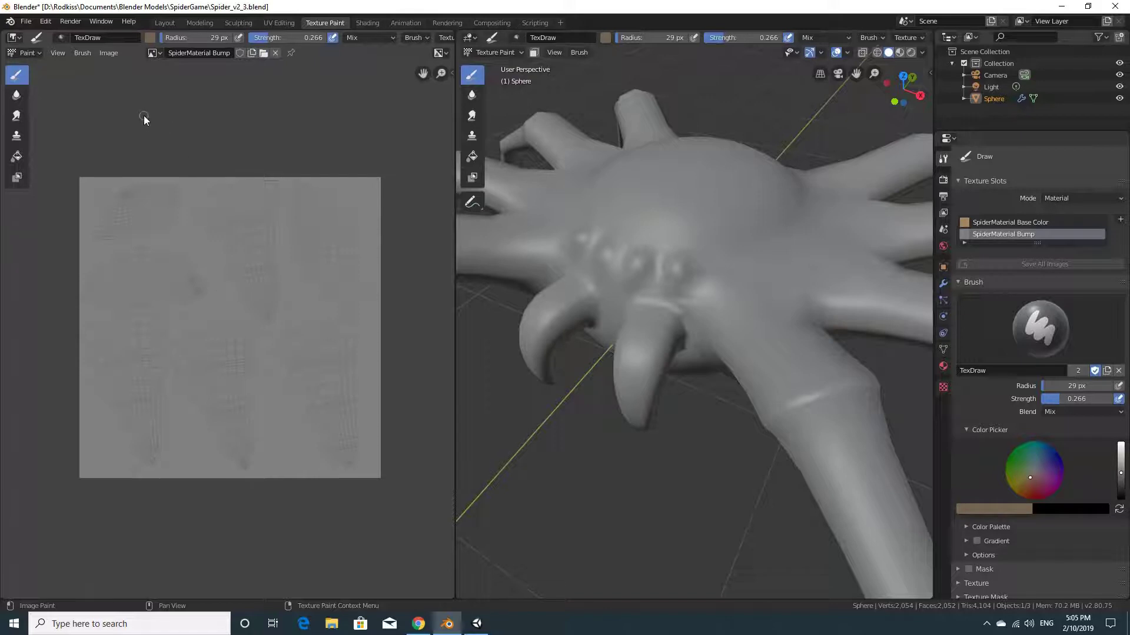
Step: Save the bump texture as SpiderMaterial Bump.png in the SpiderGame folder
click(109, 54)
click(127, 159)
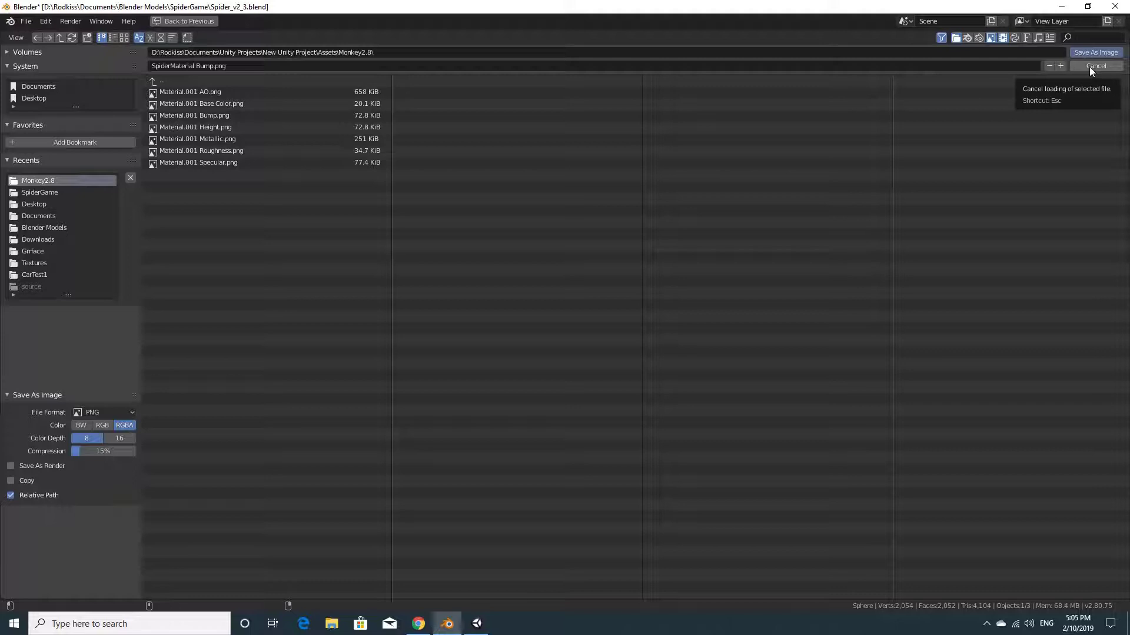
click(46, 192)
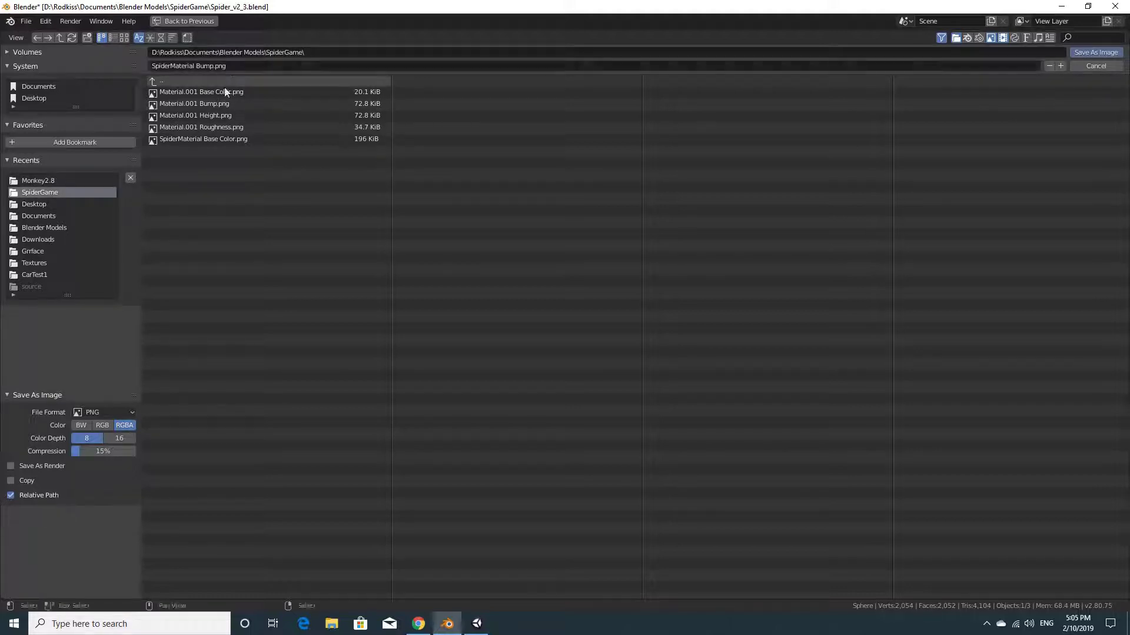
click(1083, 54)
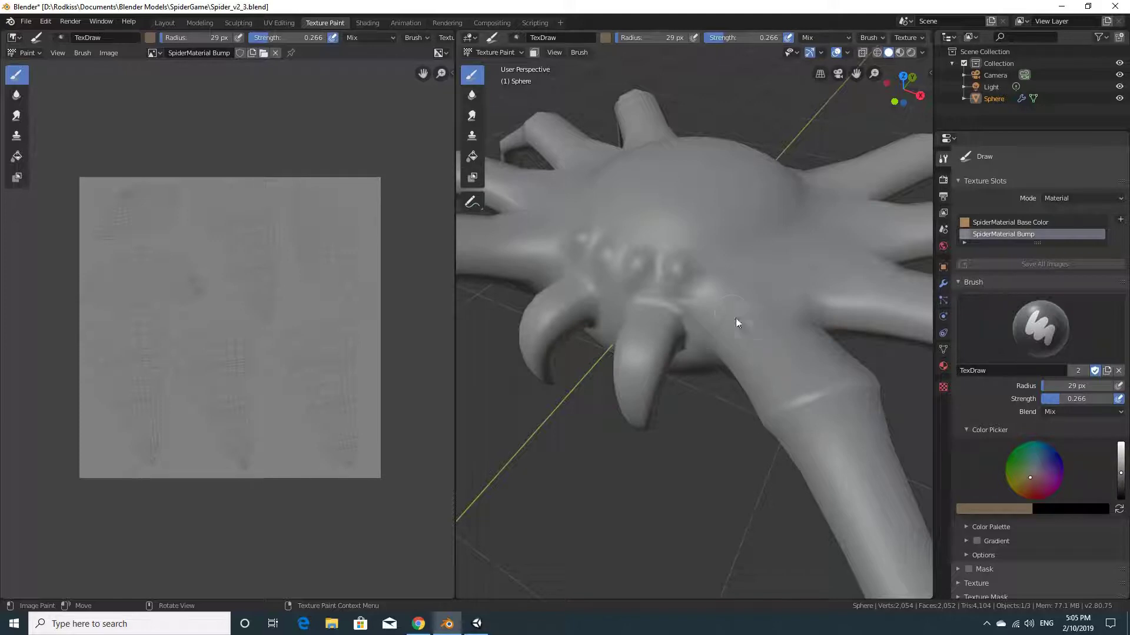
Step: Set the texture paint brush color to pure white and its strength to 0.153
middle_drag(735, 318, 736, 302)
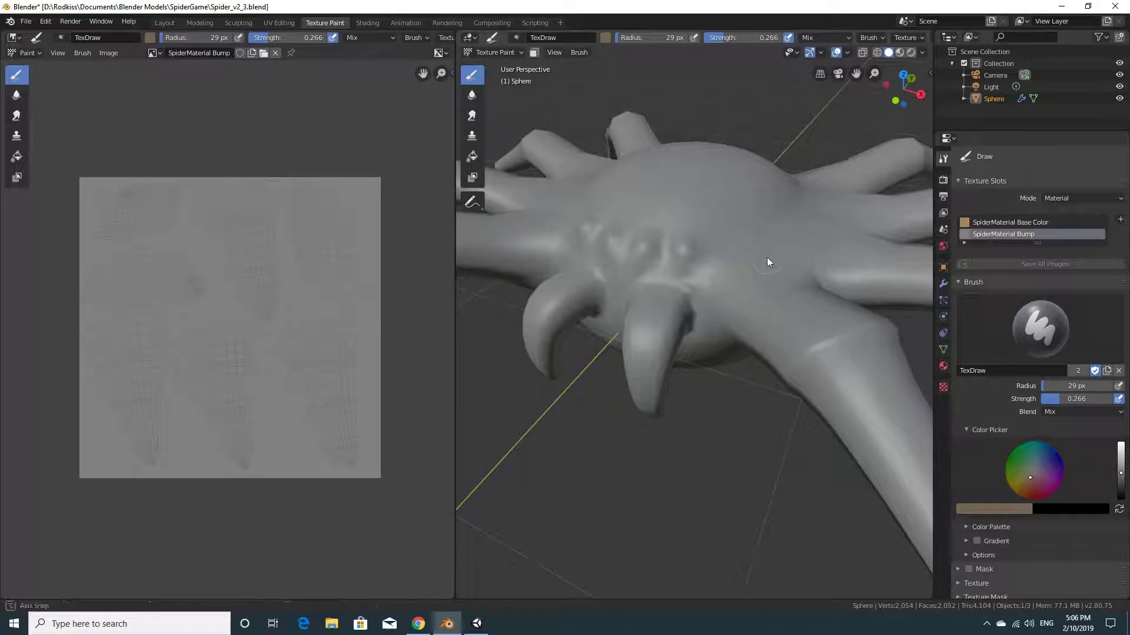
middle_drag(769, 259, 739, 272)
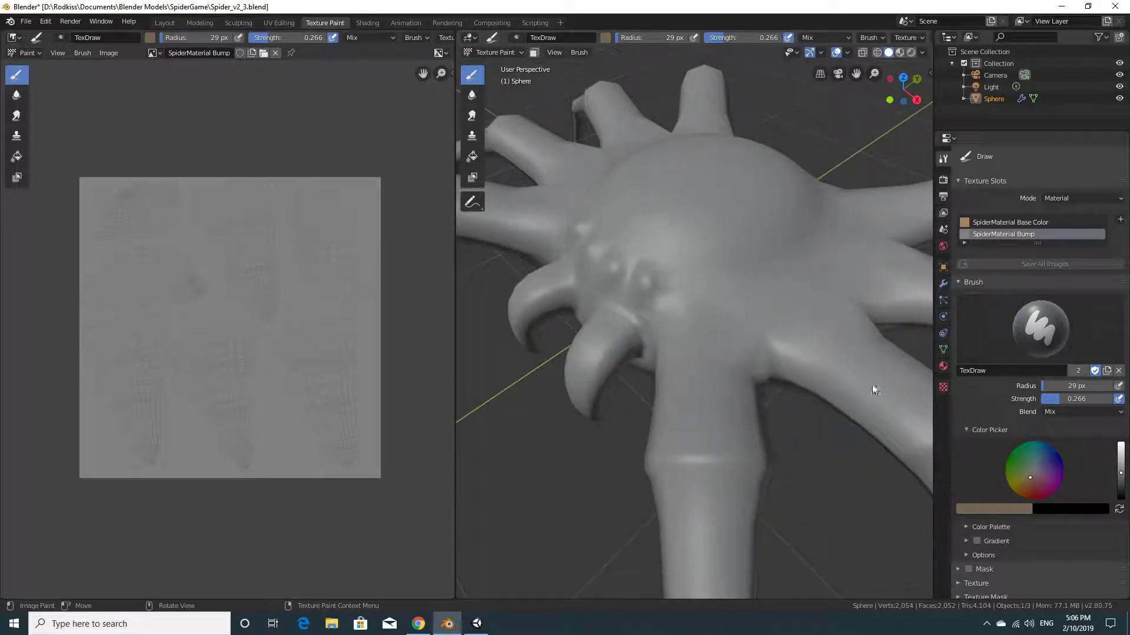
click(1004, 511)
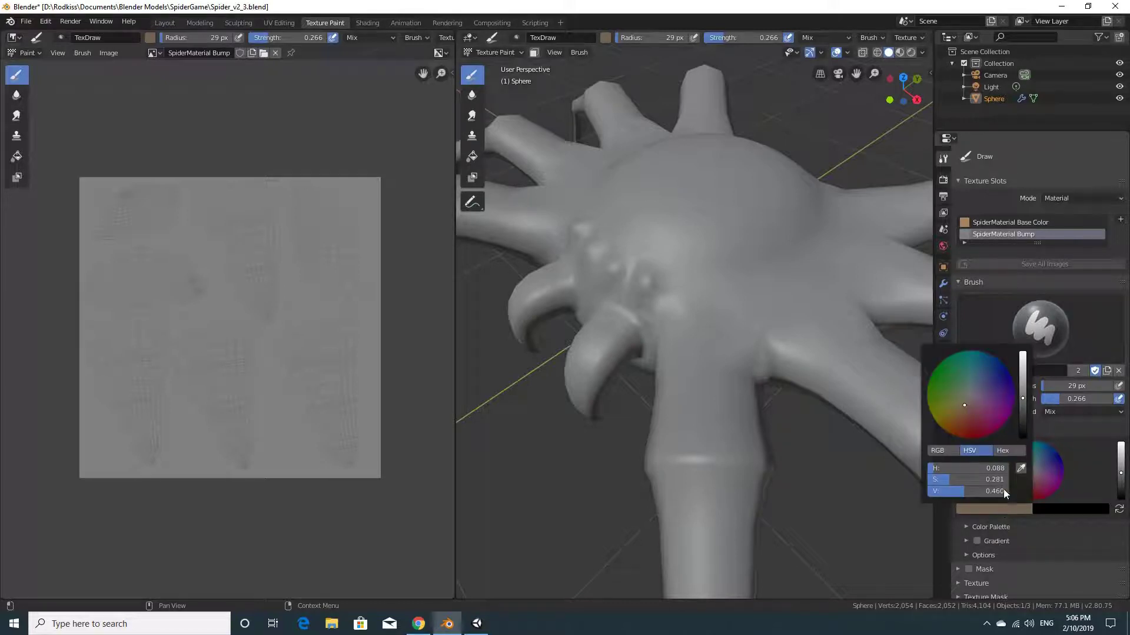
drag(968, 400, 972, 395)
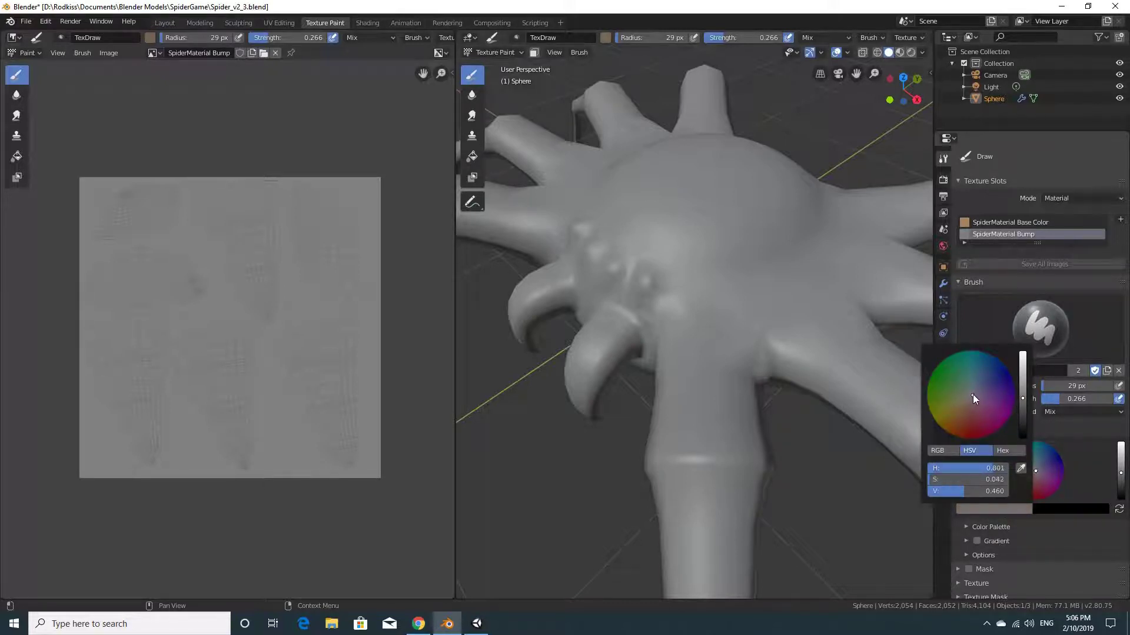
drag(984, 468, 1068, 480)
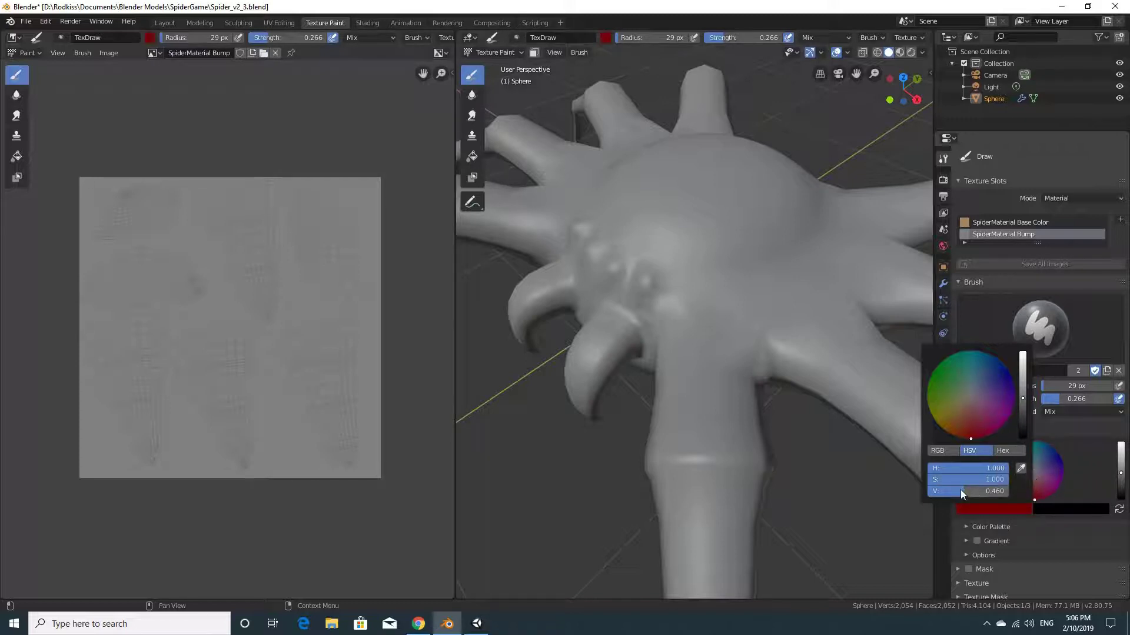
drag(960, 489, 1038, 489)
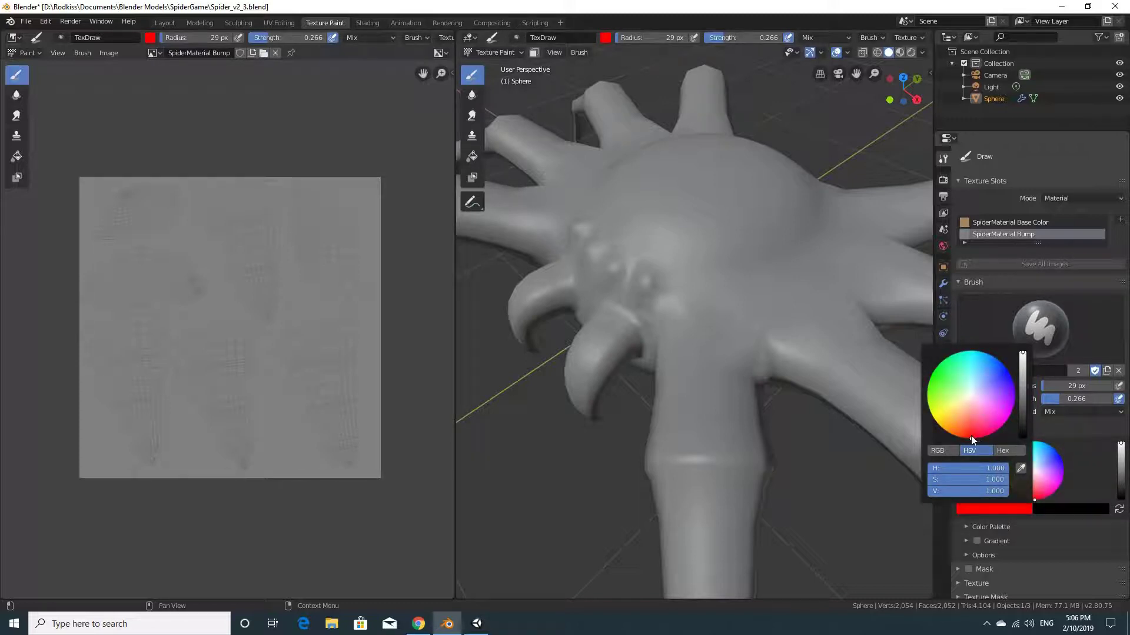
click(945, 452)
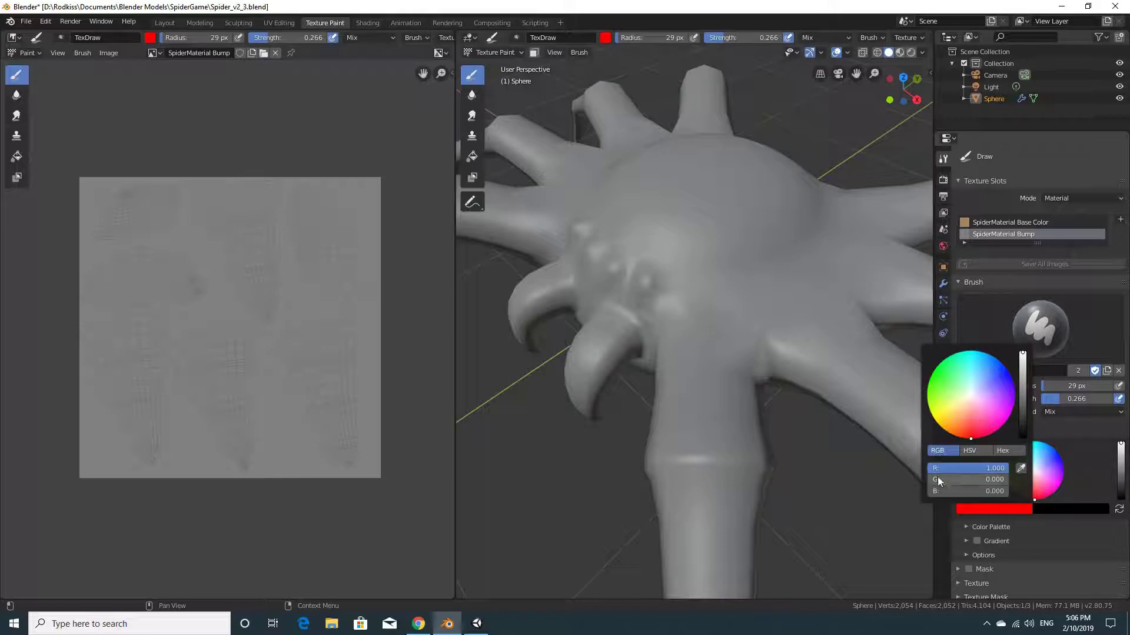
drag(937, 479, 1004, 479)
drag(937, 489, 1003, 490)
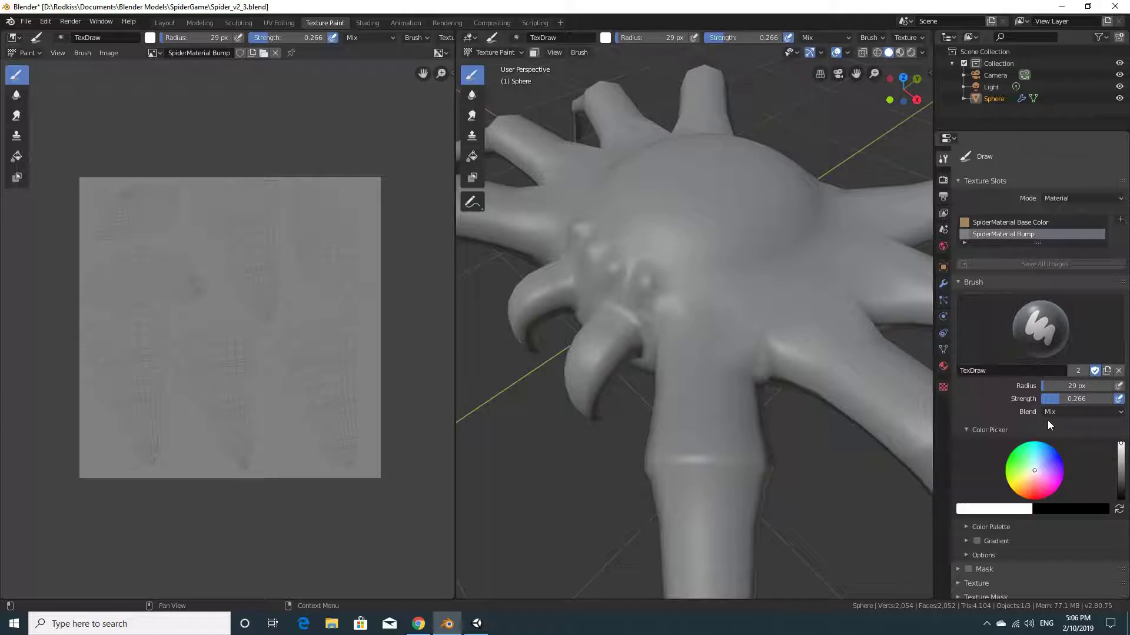
drag(1057, 400, 1046, 405)
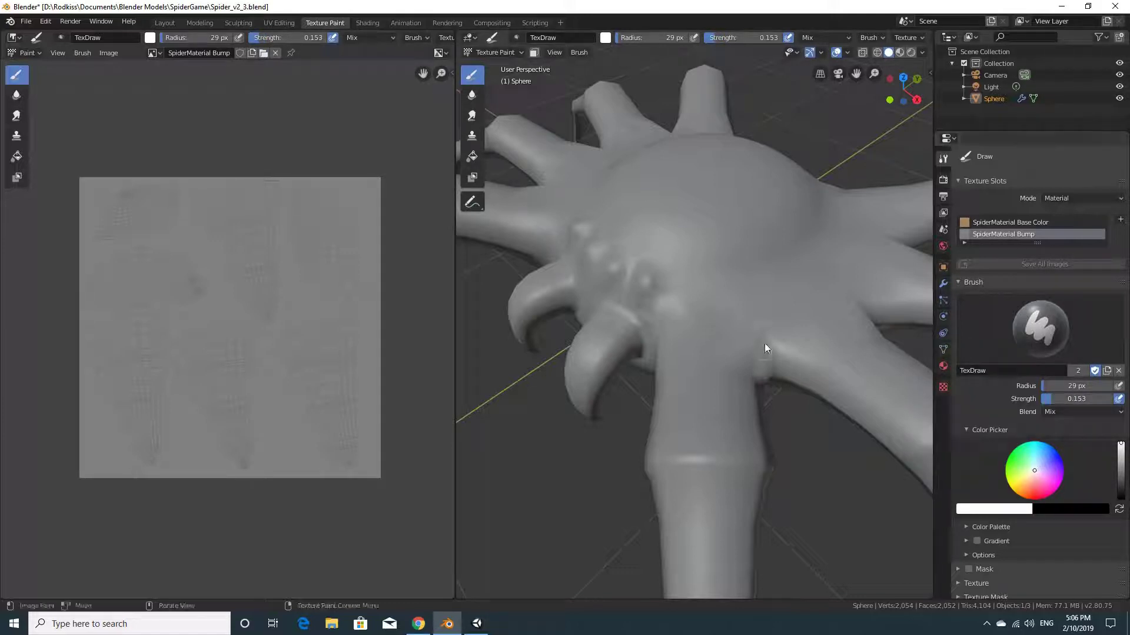
Step: Try painting white bump strokes on the spider's face beside the base of the fang
scroll(791, 311, up, 3)
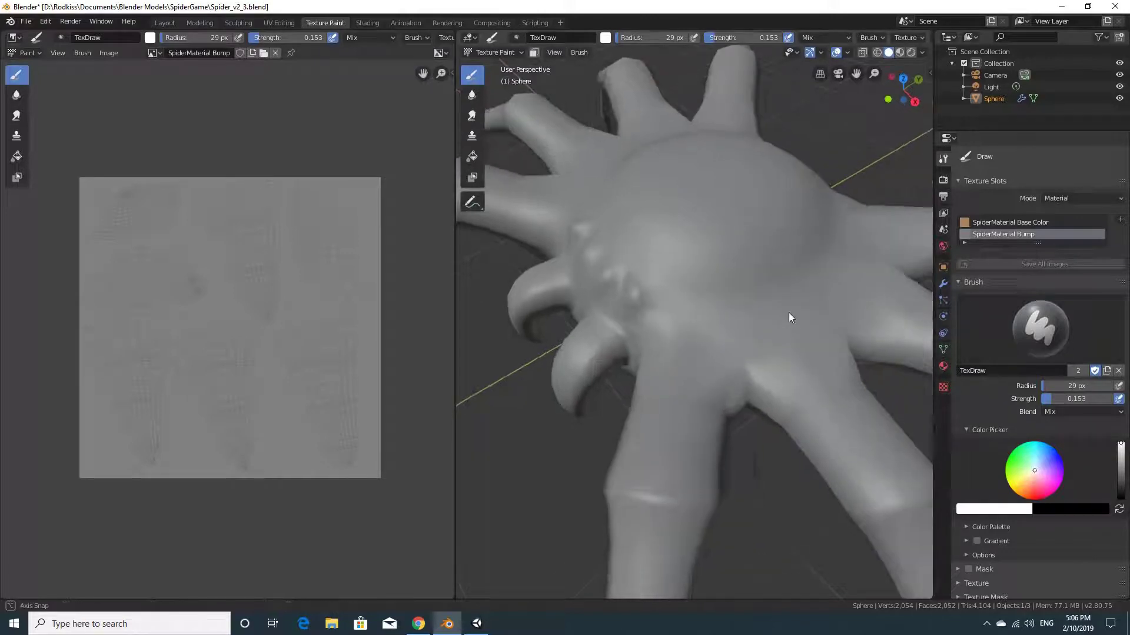
mouse_move(668, 325)
middle_down()
mouse_move(709, 305)
mouse_move(727, 277)
middle_up()
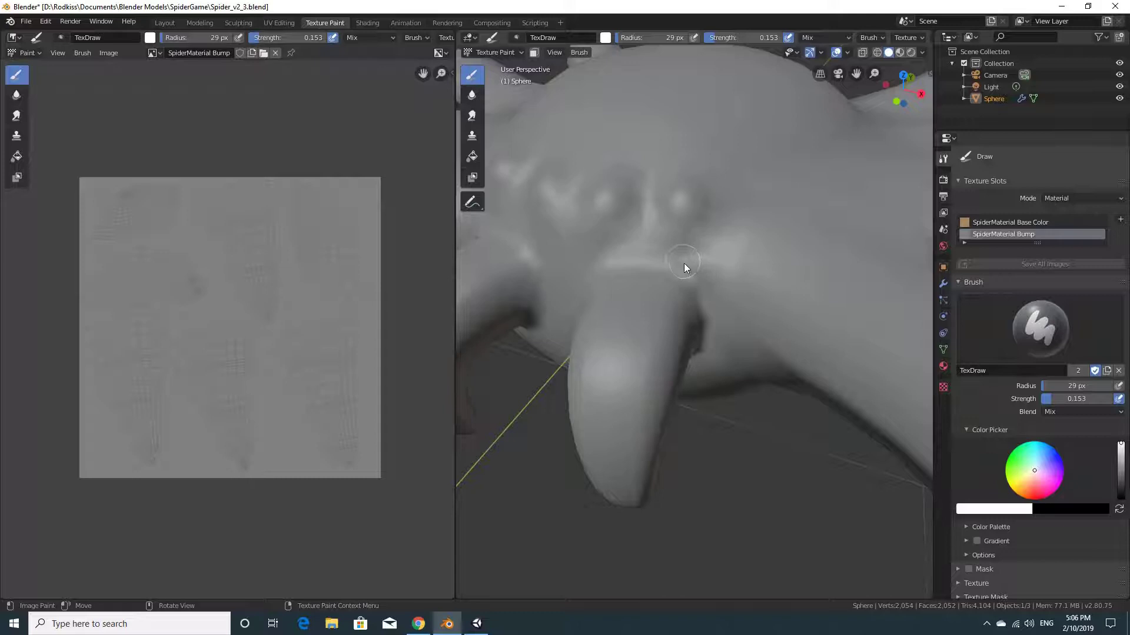
drag(684, 264, 702, 269)
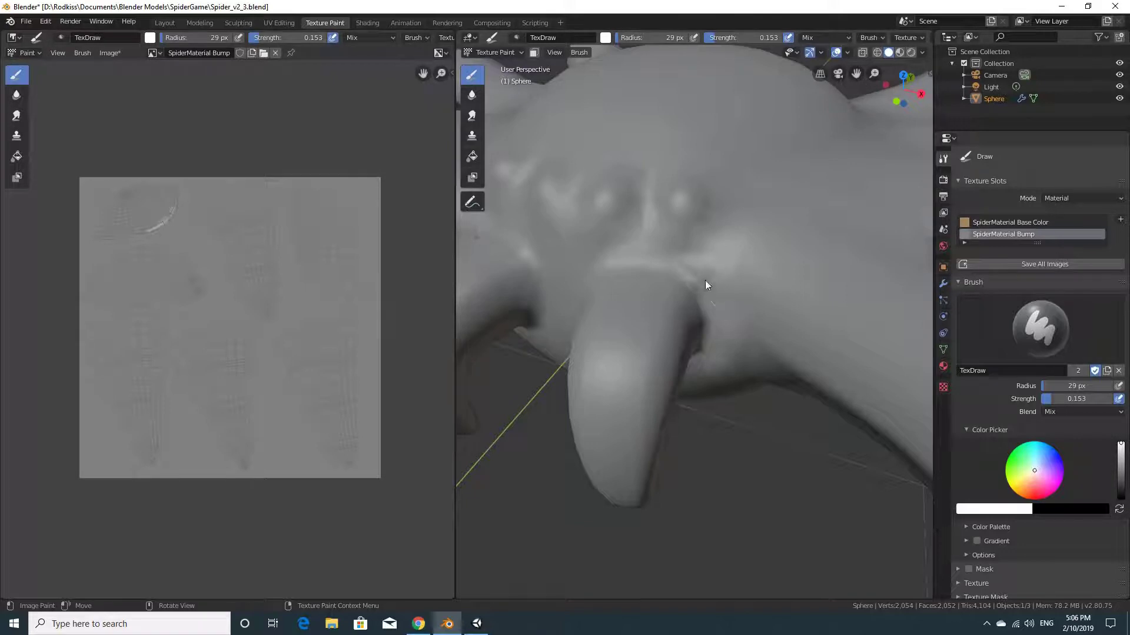
Step: Preview the painted bumps in Look Dev shading and leave the viewport in rendered shading
click(899, 53)
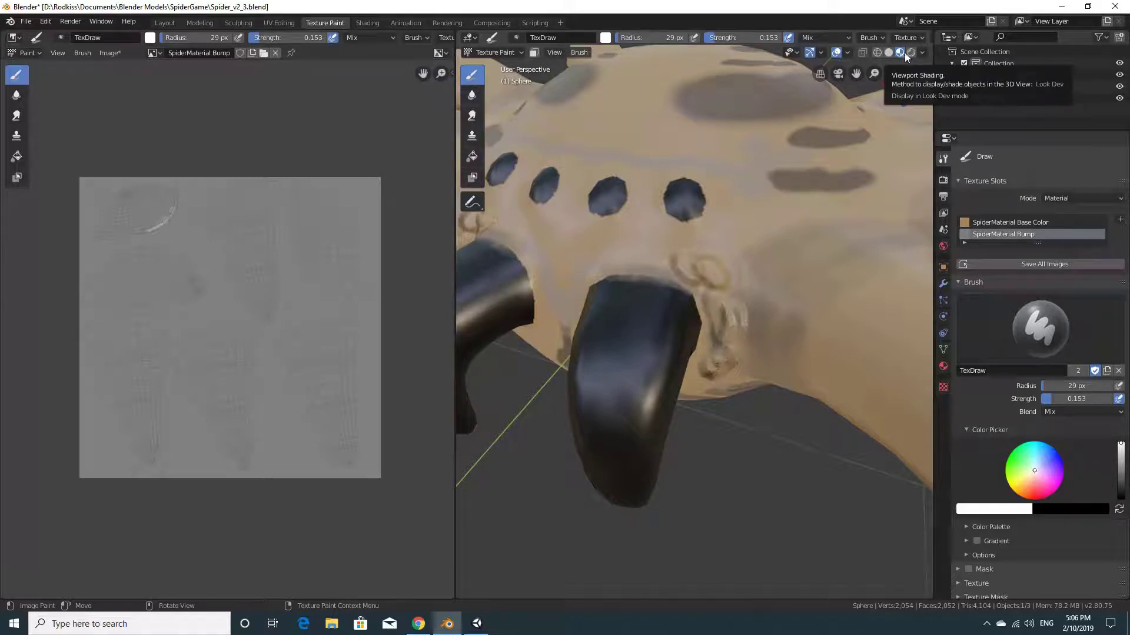
click(911, 53)
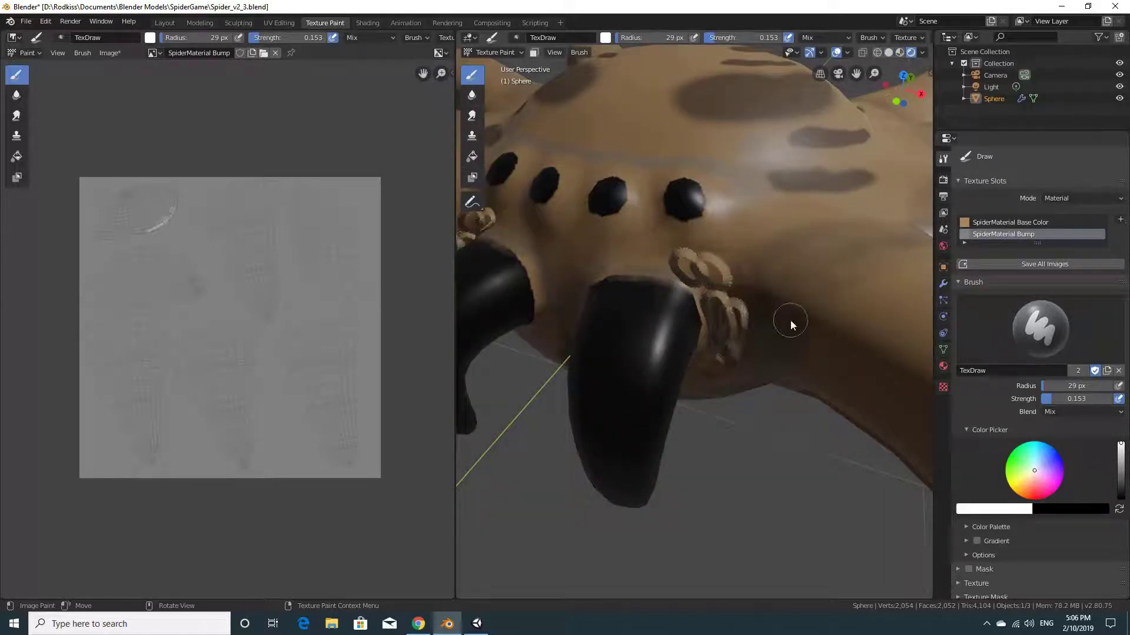
mouse_move(790, 320)
middle_down()
mouse_move(788, 271)
mouse_move(812, 266)
mouse_move(807, 305)
mouse_move(791, 321)
middle_up()
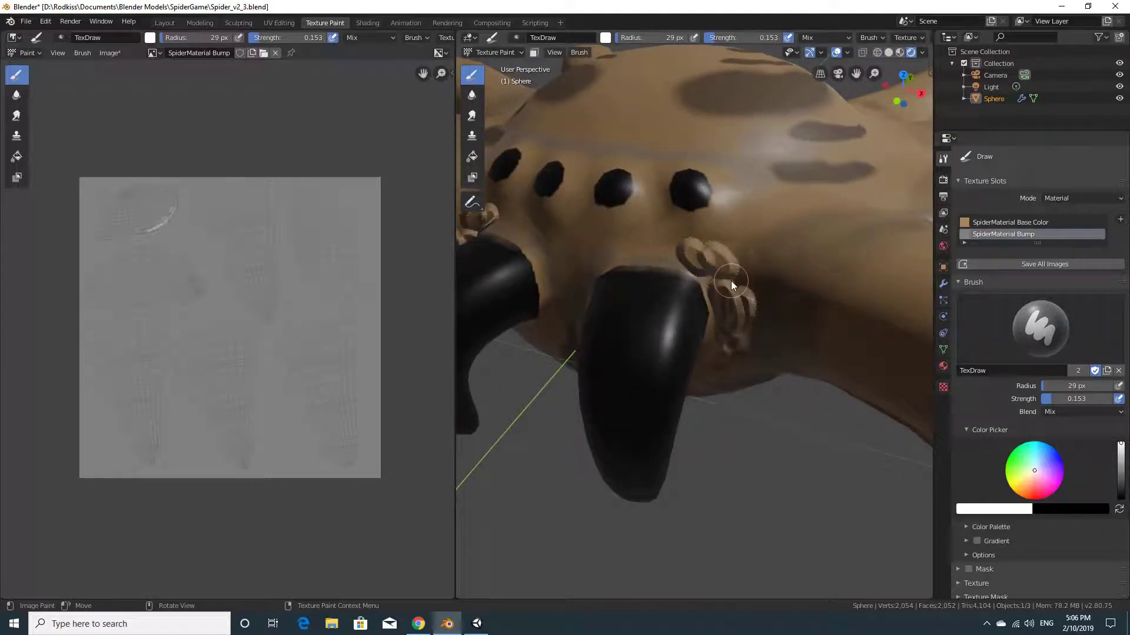
Step: Undo all the white bump strokes painted around the base of the fang
key(ctrl+z)
key(ctrl+z)
key(ctrl+z)
key(ctrl+z)
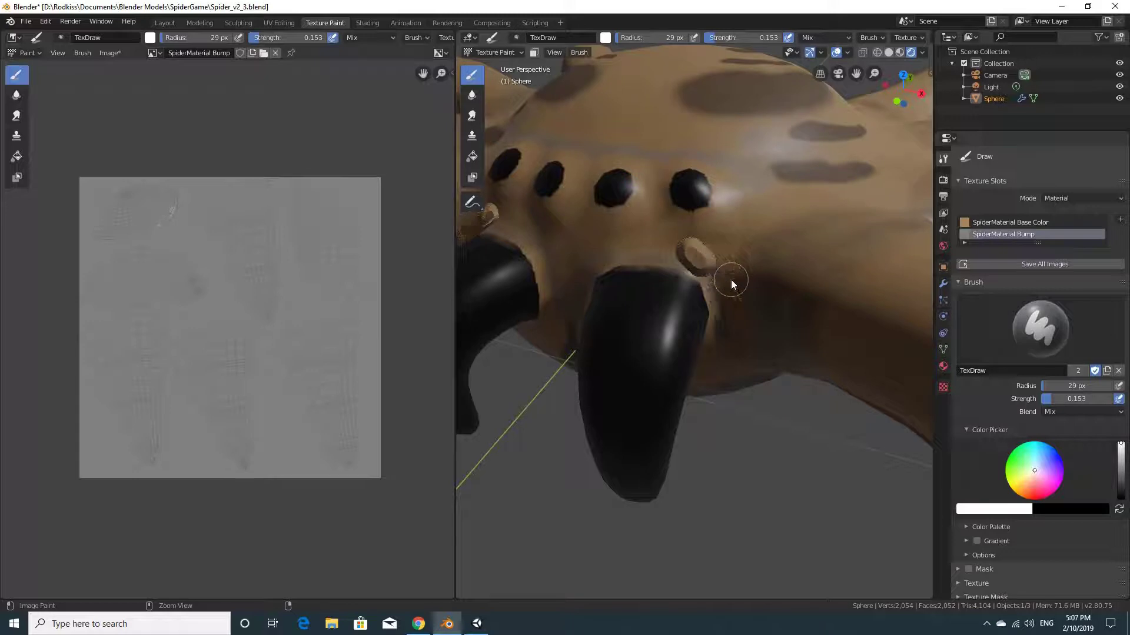
key(ctrl+z)
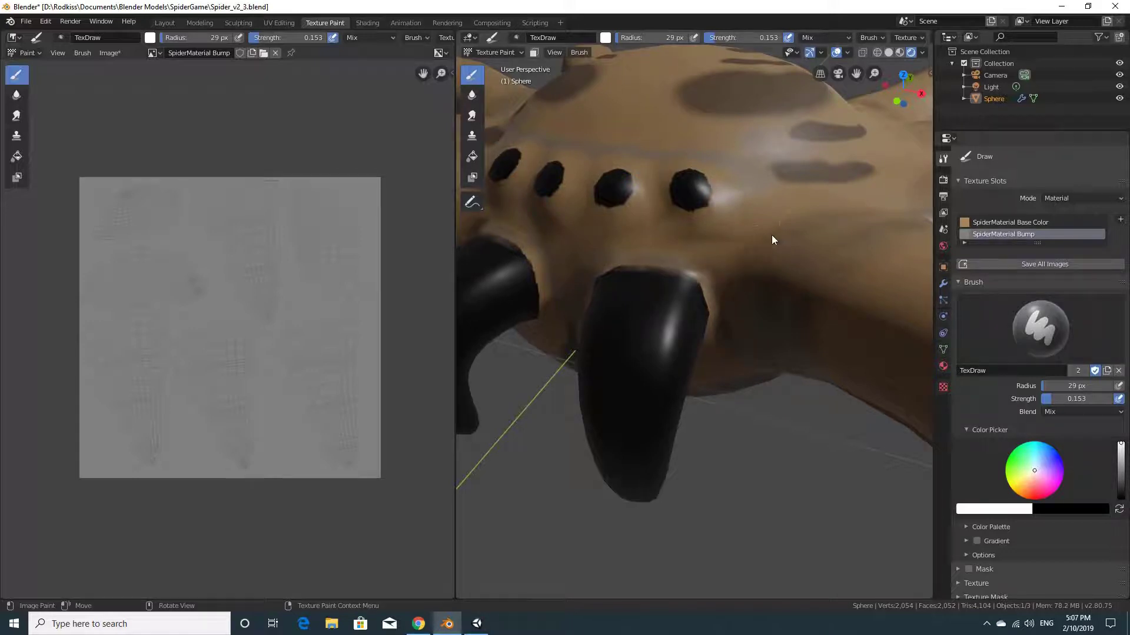
Step: Reduce the brush radius to 16 px and its strength to 0.088
key(f)
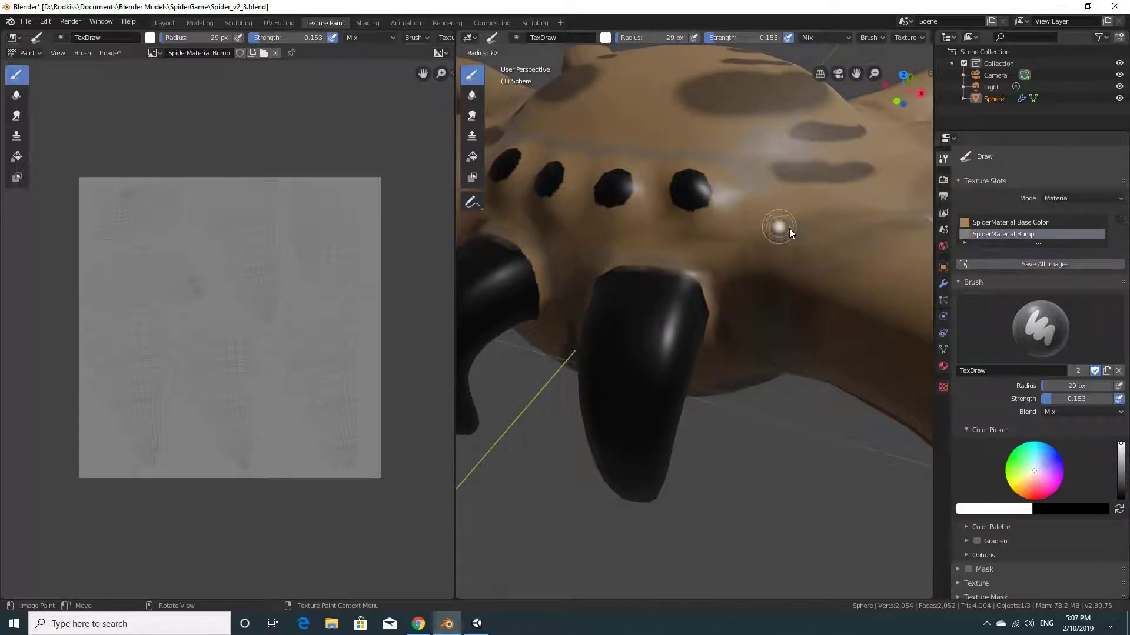
click(783, 230)
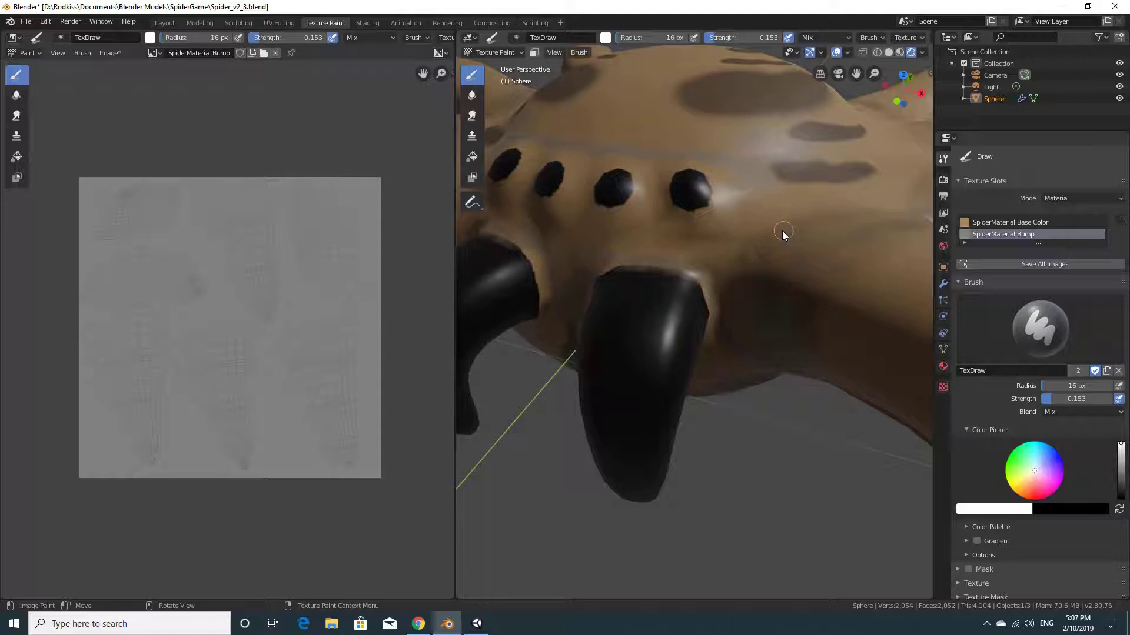
right_click(728, 253)
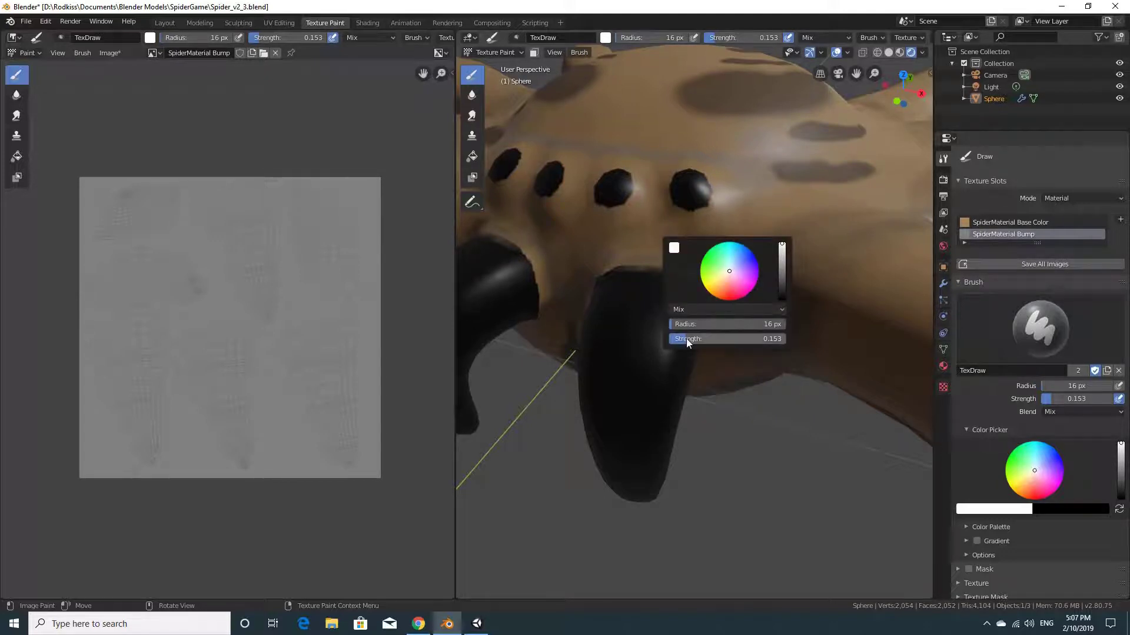
drag(675, 338, 665, 339)
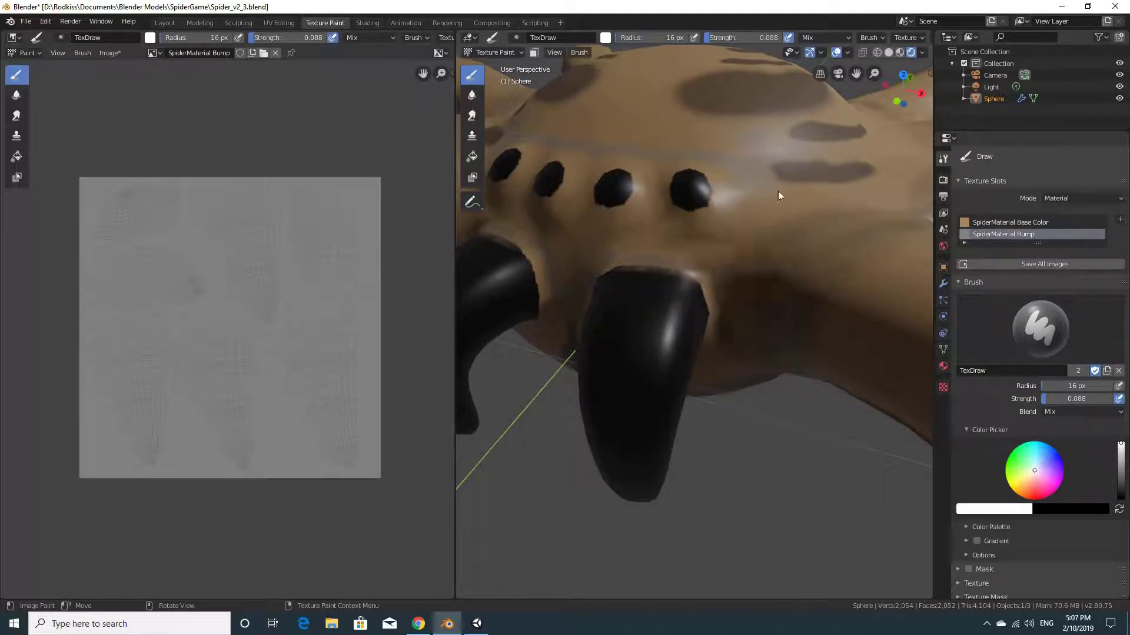
Step: Paint short, separate raised bumps in white around the bases of the spider's fangs
mouse_move(696, 265)
mouse_down()
mouse_move(722, 280)
mouse_move(722, 306)
mouse_move(735, 293)
mouse_move(732, 329)
mouse_up()
drag(739, 277, 743, 288)
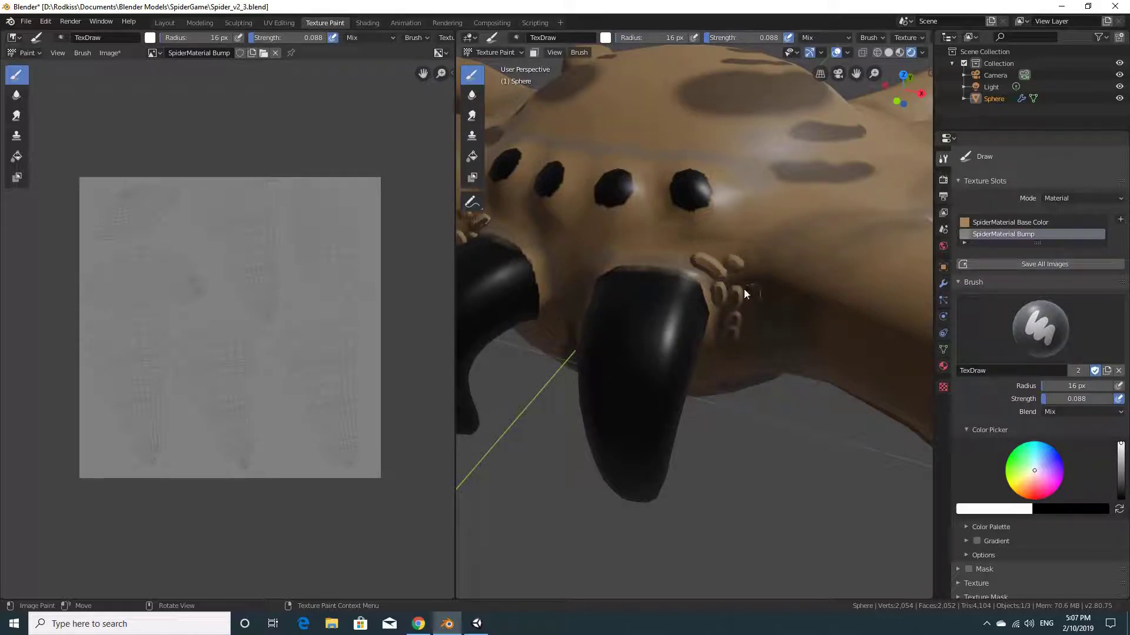
mouse_move(664, 260)
mouse_down()
mouse_move(606, 253)
mouse_move(643, 256)
mouse_up()
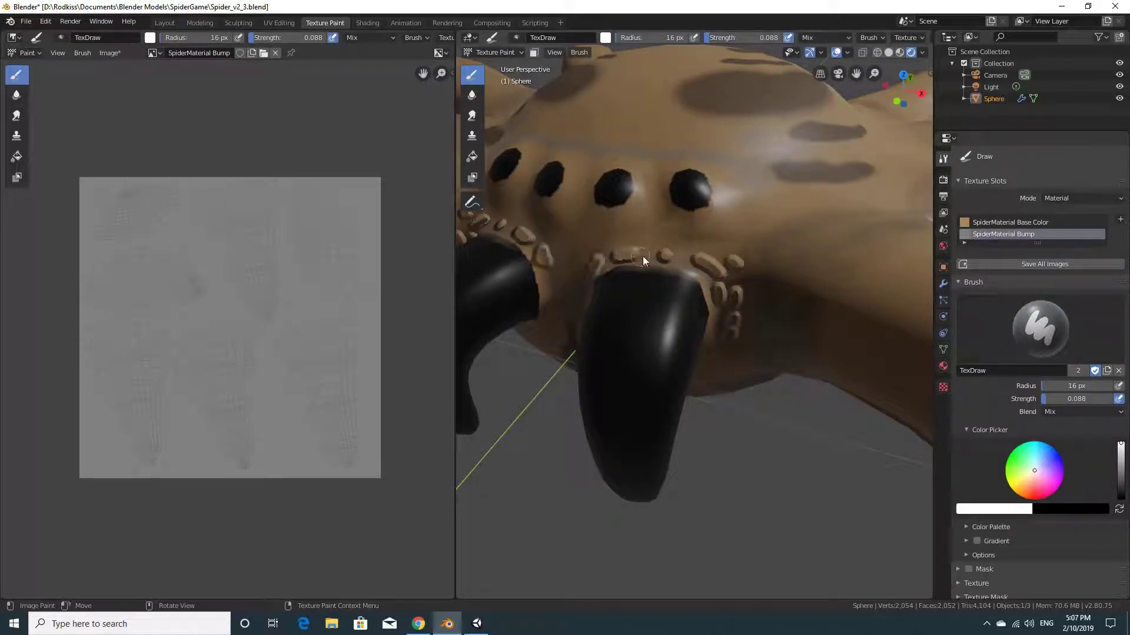
middle_drag(642, 256, 629, 272)
mouse_move(628, 272)
mouse_down()
mouse_move(612, 301)
mouse_move(602, 274)
mouse_move(612, 256)
mouse_move(722, 234)
mouse_up()
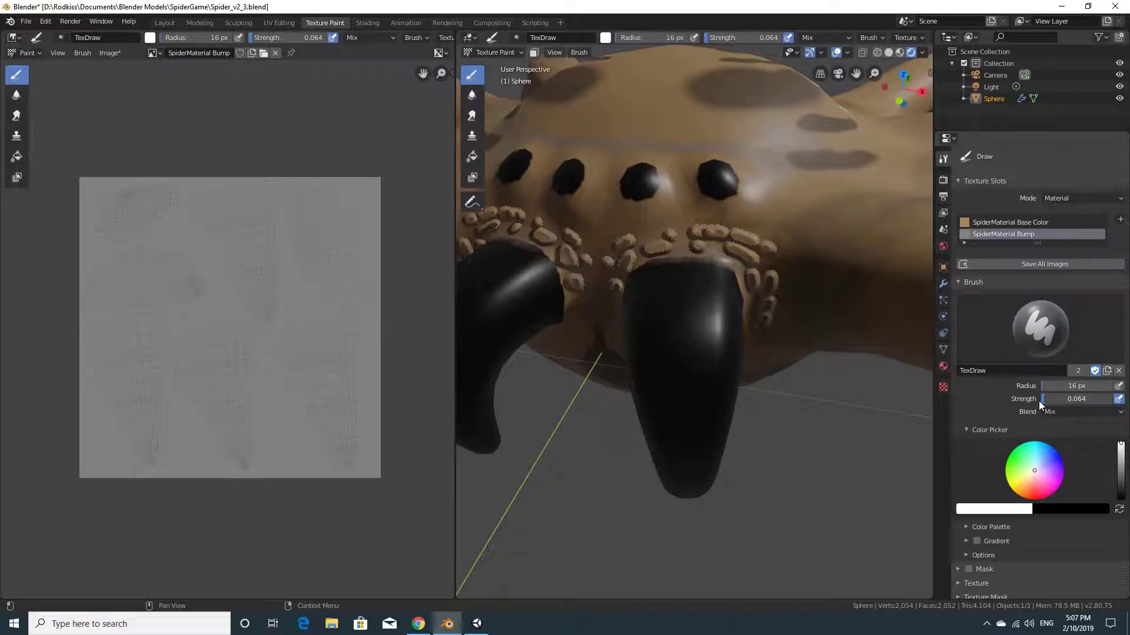
Step: Set the brush to gray at 0.064 strength and paint fine wrinkle strokes on the body between the fang and the front leg
drag(1121, 450, 1120, 468)
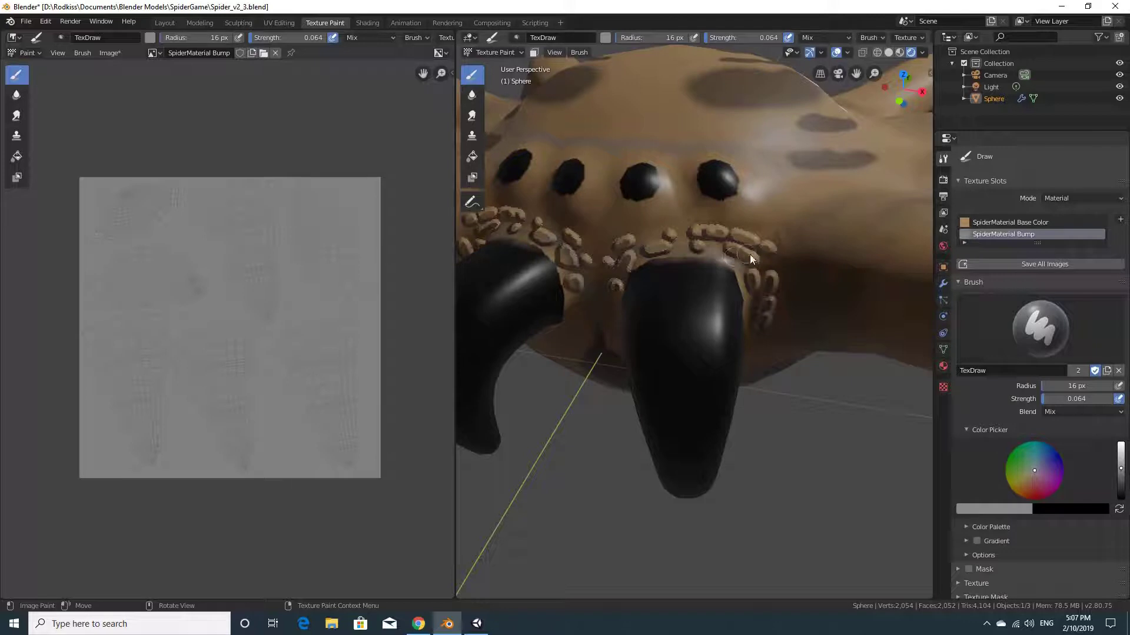
middle_drag(778, 320, 744, 256)
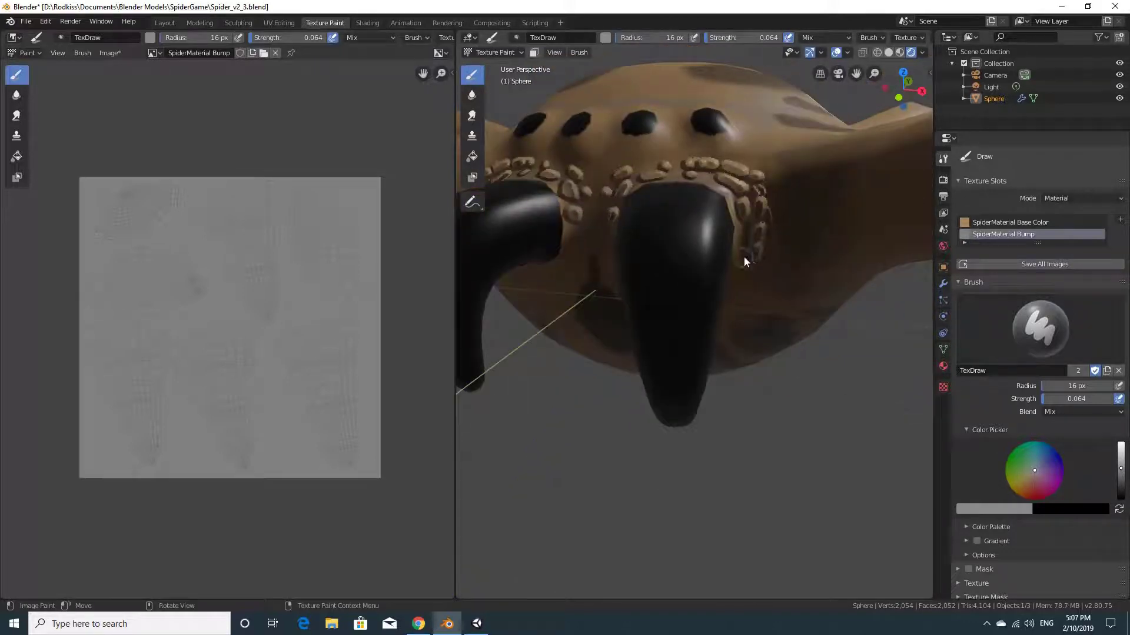
middle_drag(774, 313, 745, 287)
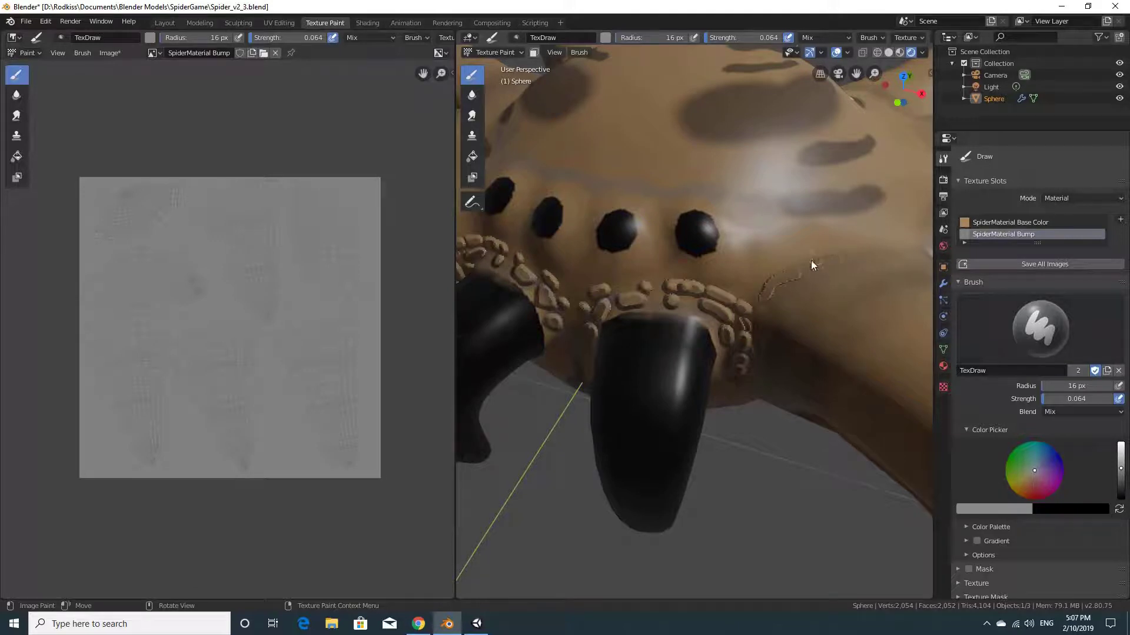
middle_drag(811, 260, 695, 301)
drag(688, 298, 706, 300)
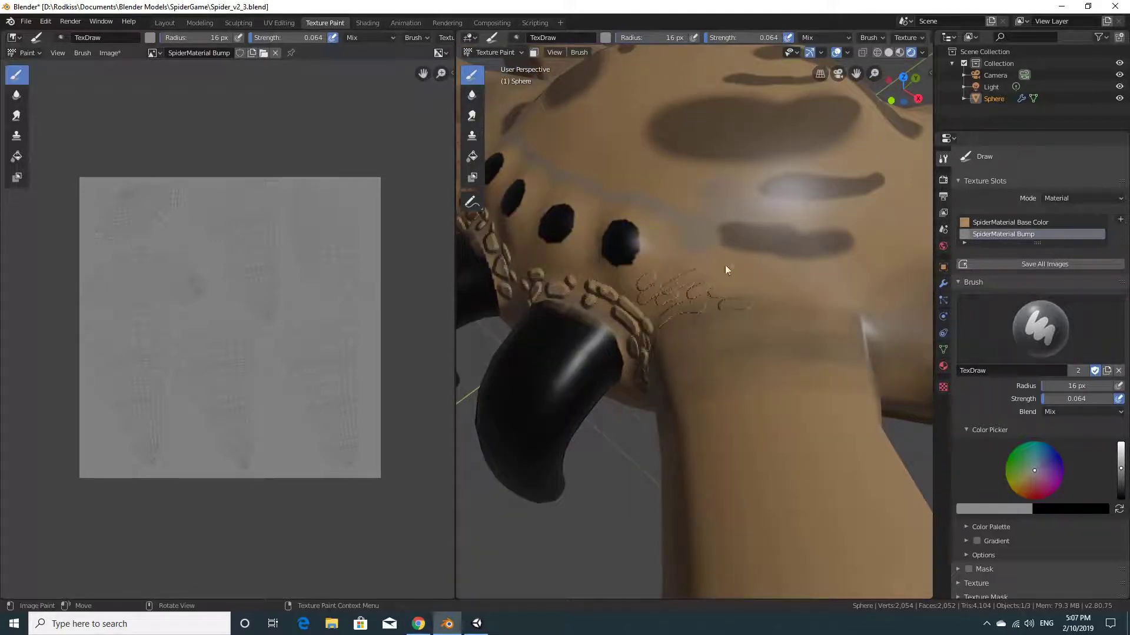
Step: Compare the strokes in Look Dev and rendered shading, and add more fine wrinkles to the body above the front leg
click(899, 52)
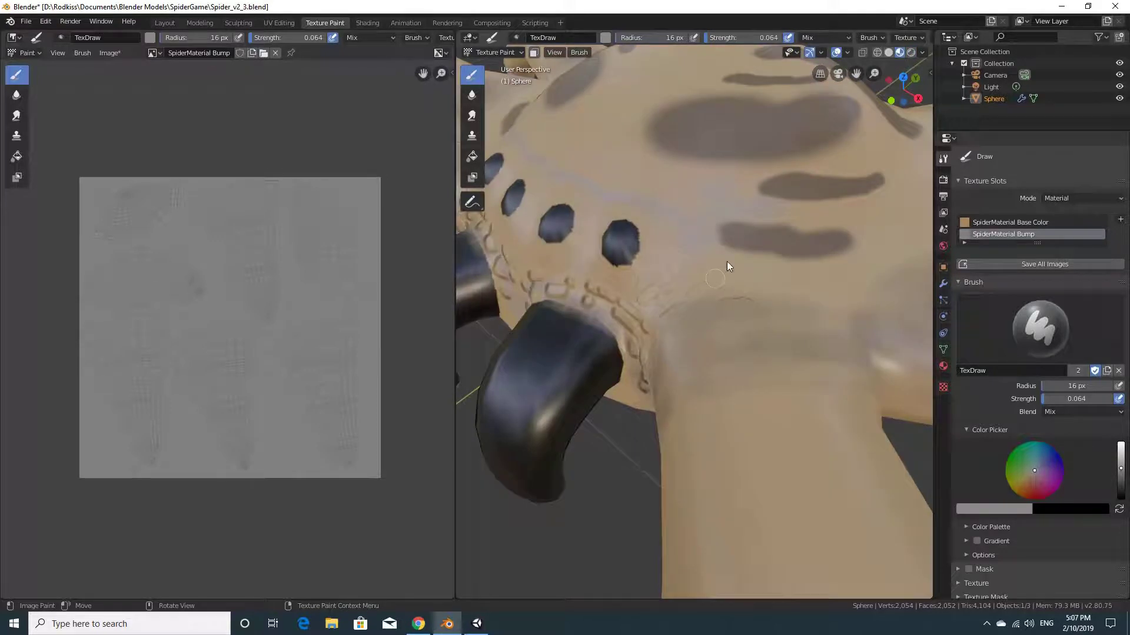
click(911, 52)
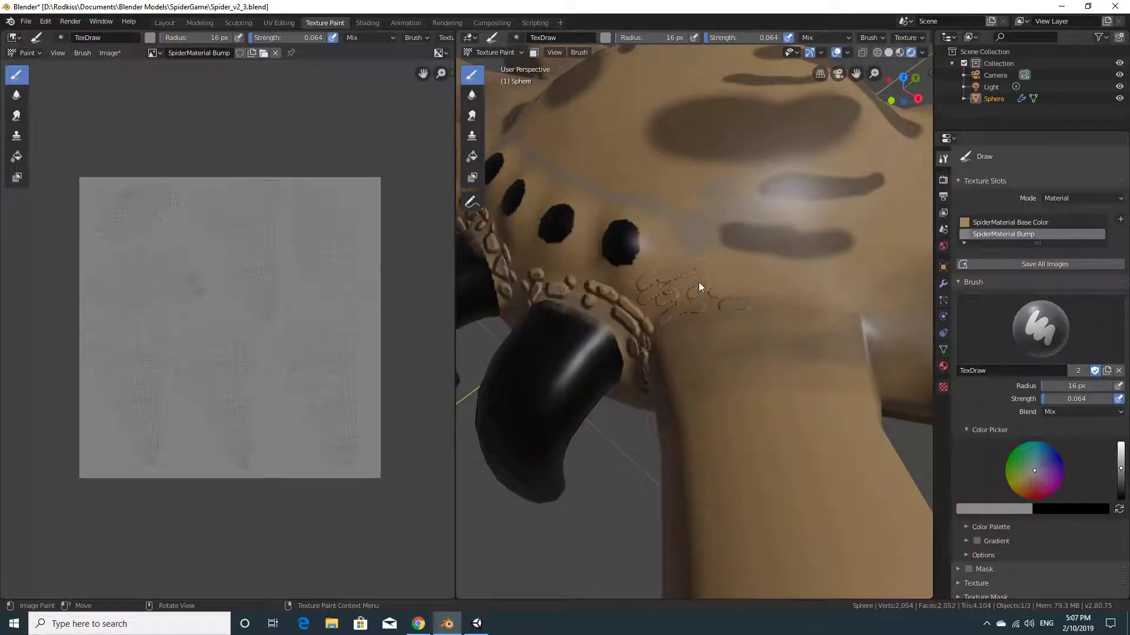
mouse_move(724, 296)
mouse_down()
mouse_move(729, 264)
mouse_move(725, 281)
mouse_up()
drag(780, 247, 758, 278)
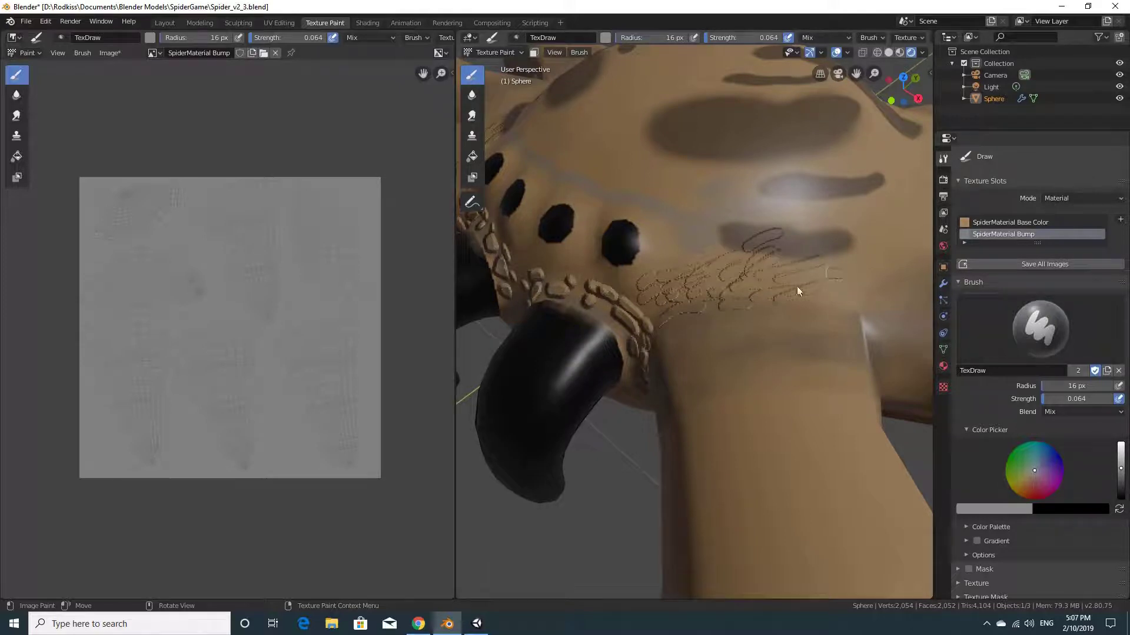
Step: Extend the fine wrinkle strokes along the side of the body, from above the front leg towards the second leg
middle_drag(797, 286, 776, 277)
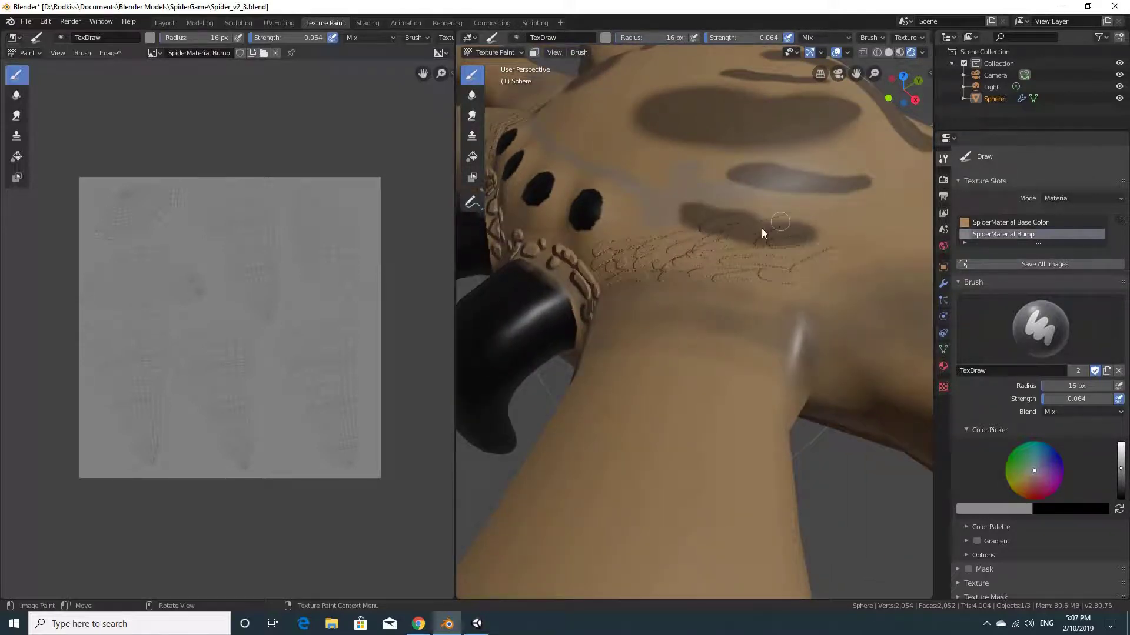
mouse_move(762, 229)
mouse_down()
mouse_move(799, 198)
mouse_move(814, 214)
mouse_move(880, 218)
mouse_move(837, 243)
mouse_move(841, 263)
mouse_move(863, 254)
mouse_move(771, 259)
mouse_move(810, 274)
mouse_up()
middle_drag(856, 248, 815, 252)
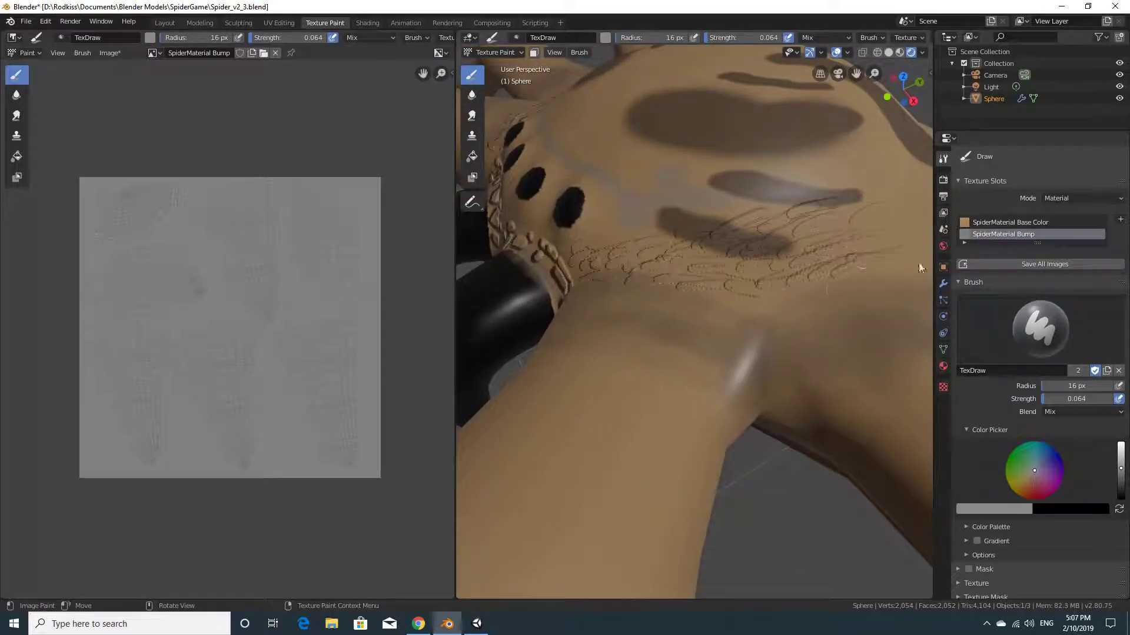
middle_drag(857, 256, 828, 298)
drag(803, 210, 835, 218)
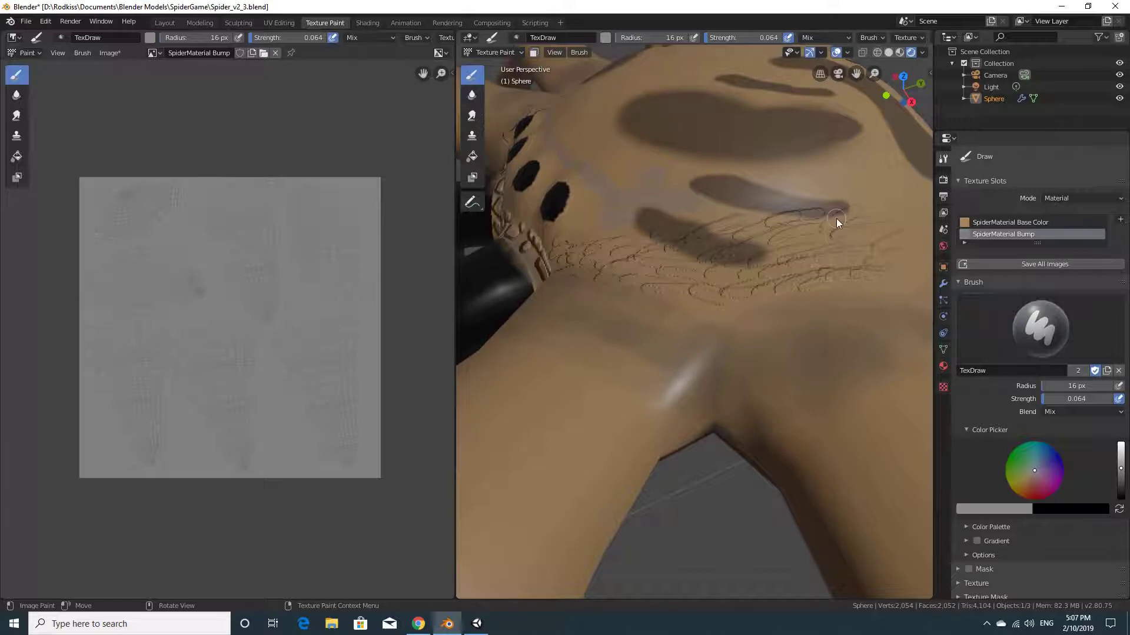
mouse_move(875, 248)
middle_down()
mouse_move(823, 289)
mouse_move(874, 272)
mouse_move(886, 244)
middle_up()
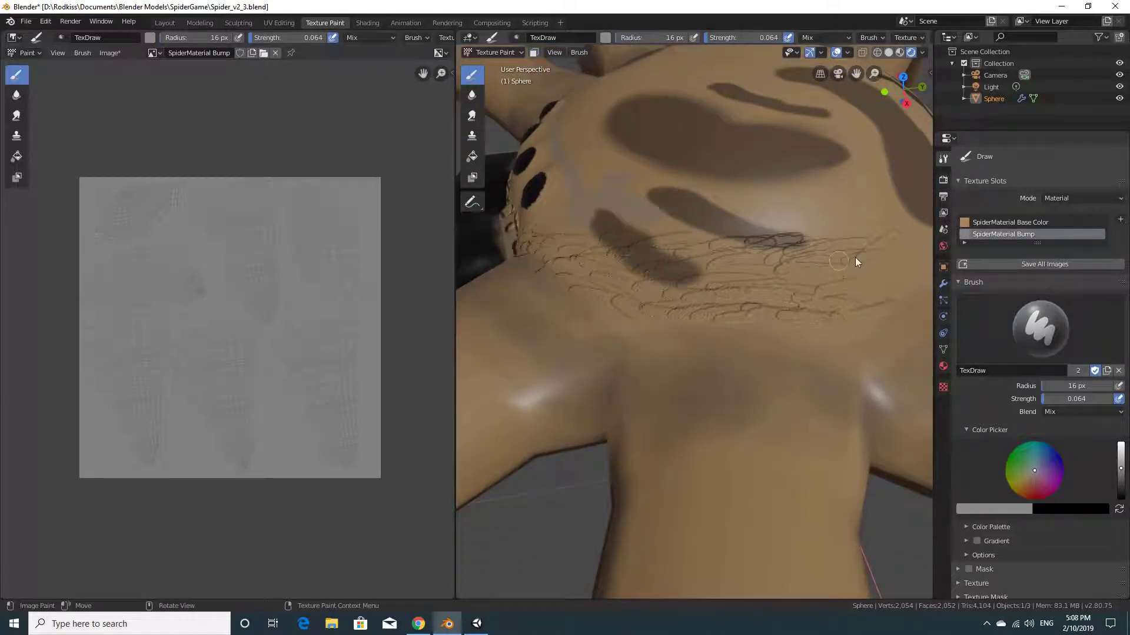
Step: Continue the wrinkles along the body past the second leg and add more strokes behind the eyes around the dark spots
middle_drag(837, 326, 799, 323)
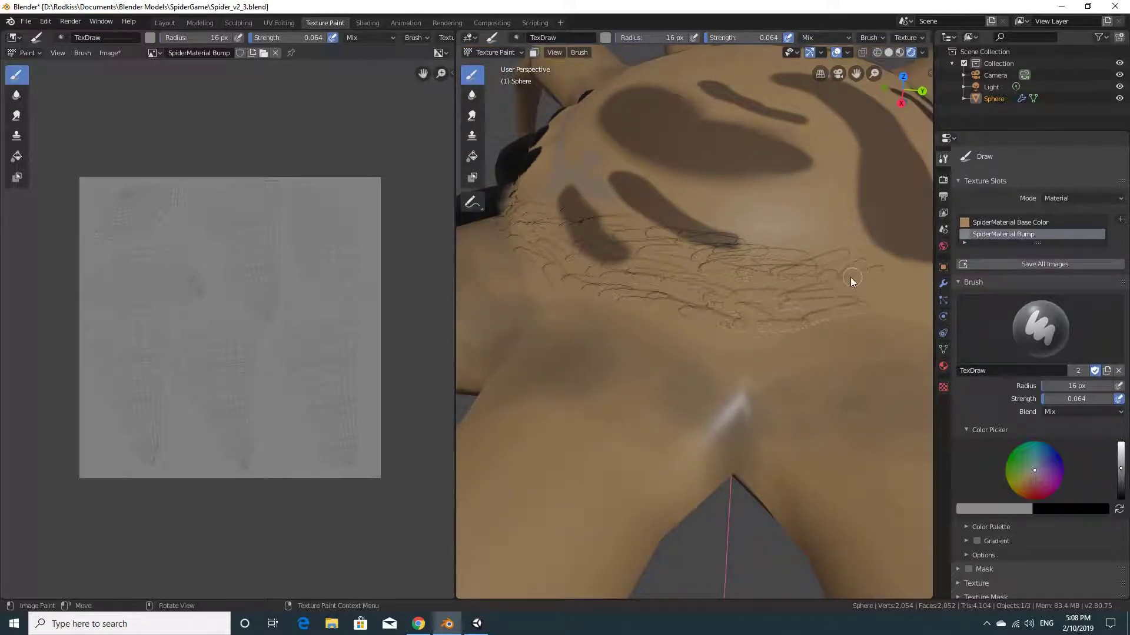
middle_drag(905, 306, 832, 318)
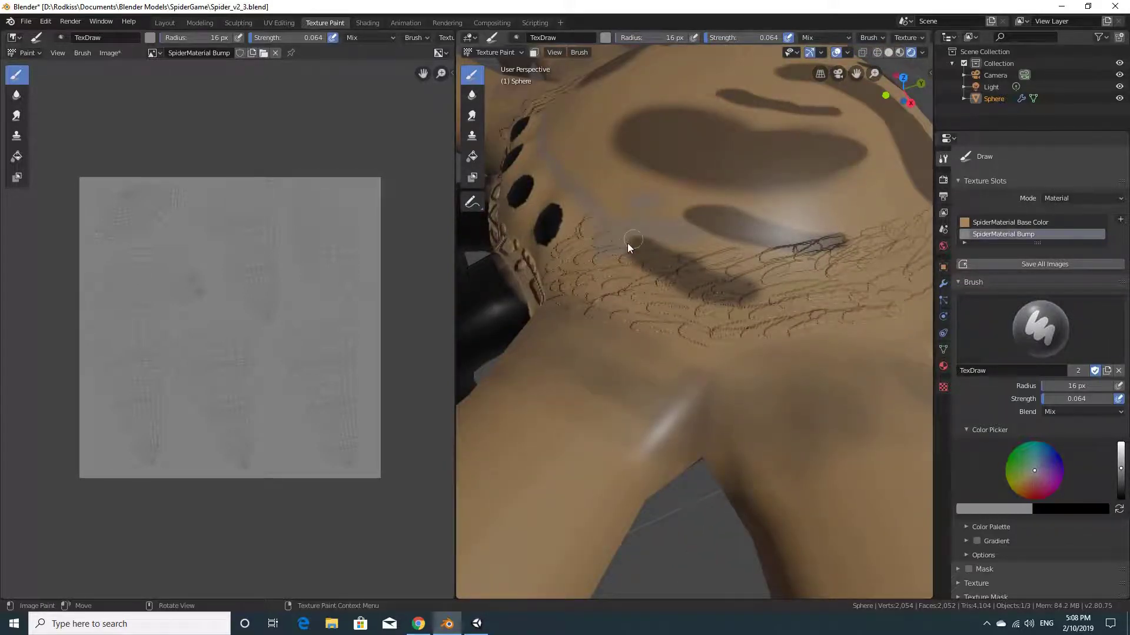
mouse_move(627, 247)
mouse_down()
mouse_move(821, 245)
mouse_move(867, 232)
mouse_up()
mouse_move(867, 233)
middle_down()
mouse_move(824, 267)
mouse_move(865, 268)
middle_up()
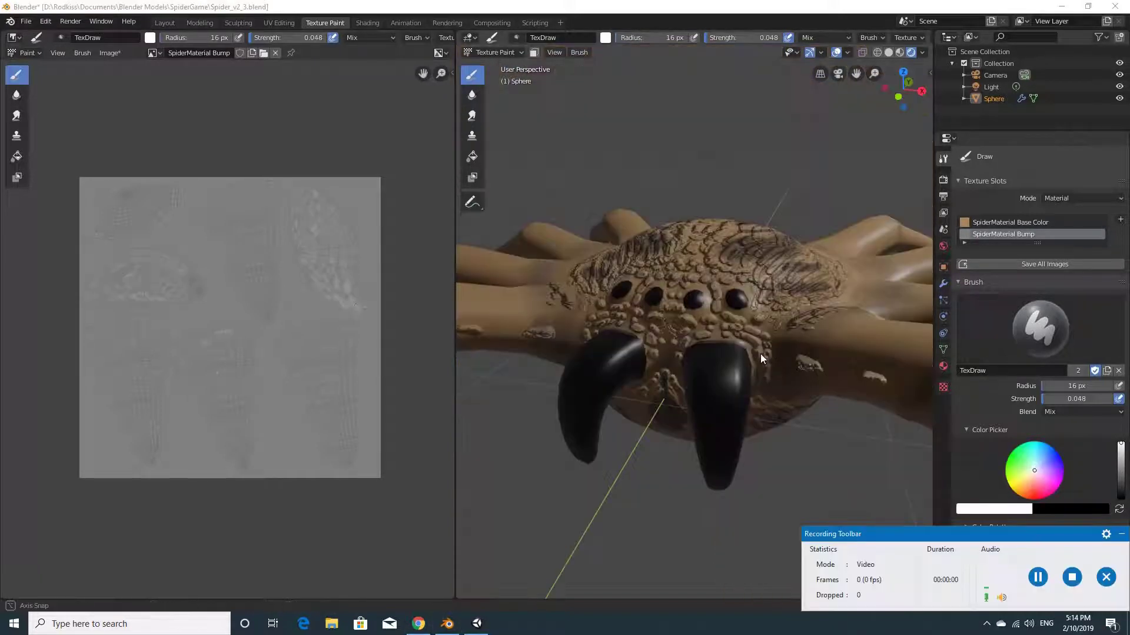
Step: Inspect the painted bump details on the spider's head, body and front leg, close up and from a distance
middle_drag(760, 355, 787, 393)
middle_drag(758, 324, 686, 349)
scroll(733, 369, up, 2)
scroll(823, 372, up, 3)
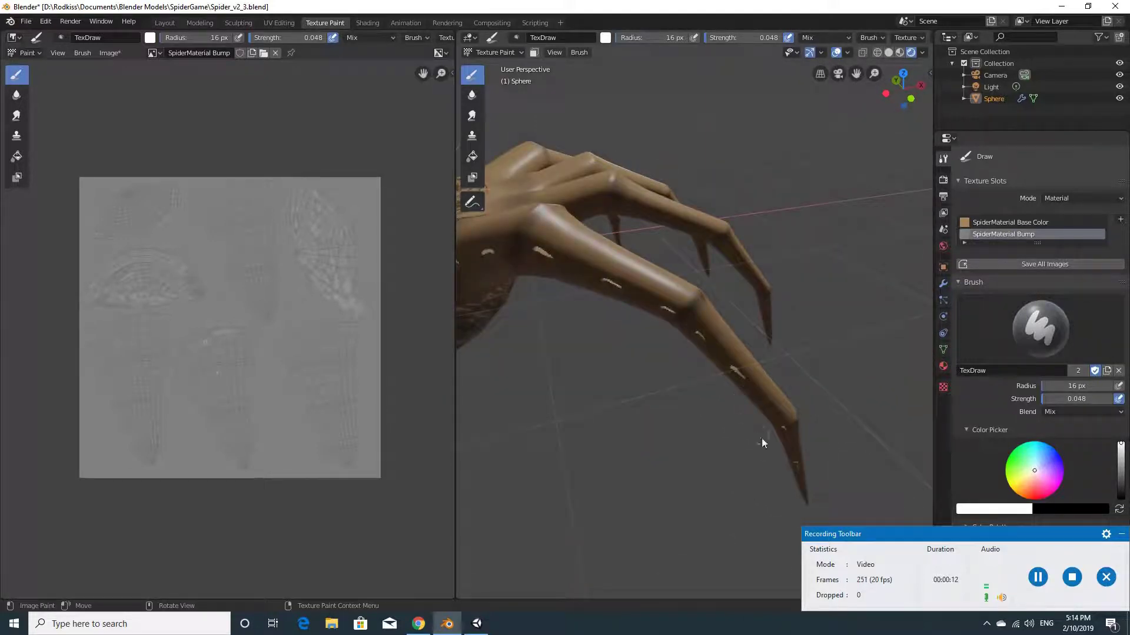
scroll(596, 313, down, 3)
middle_drag(683, 373, 753, 371)
scroll(621, 380, down, 3)
scroll(750, 366, up, 3)
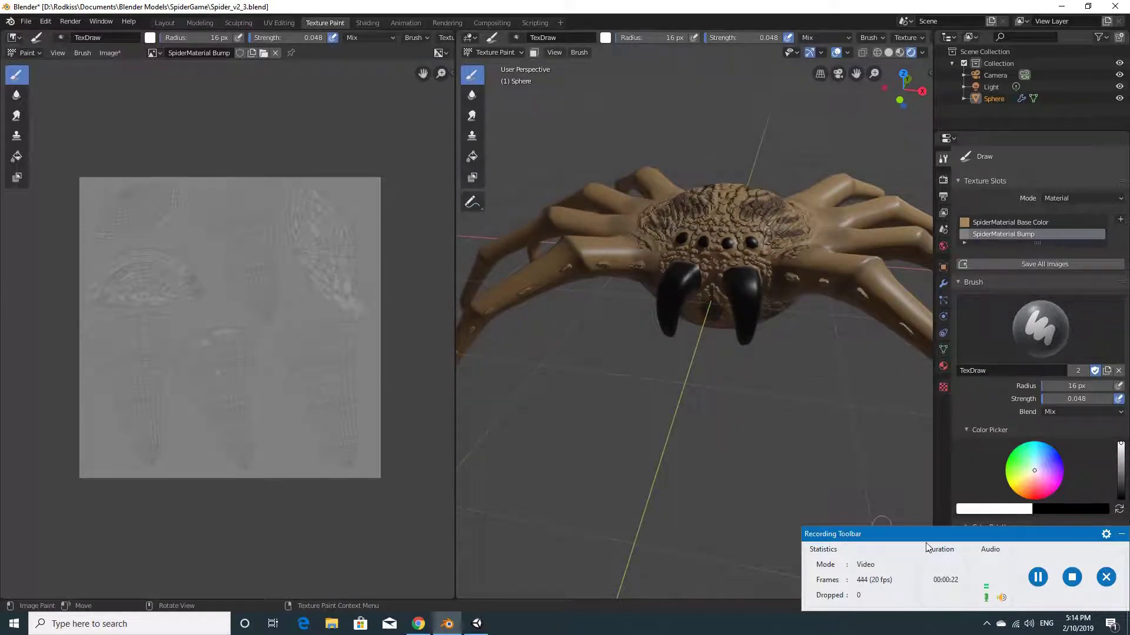
Step: Save the painted SpiderMaterial Bump image
drag(958, 536, 1009, 541)
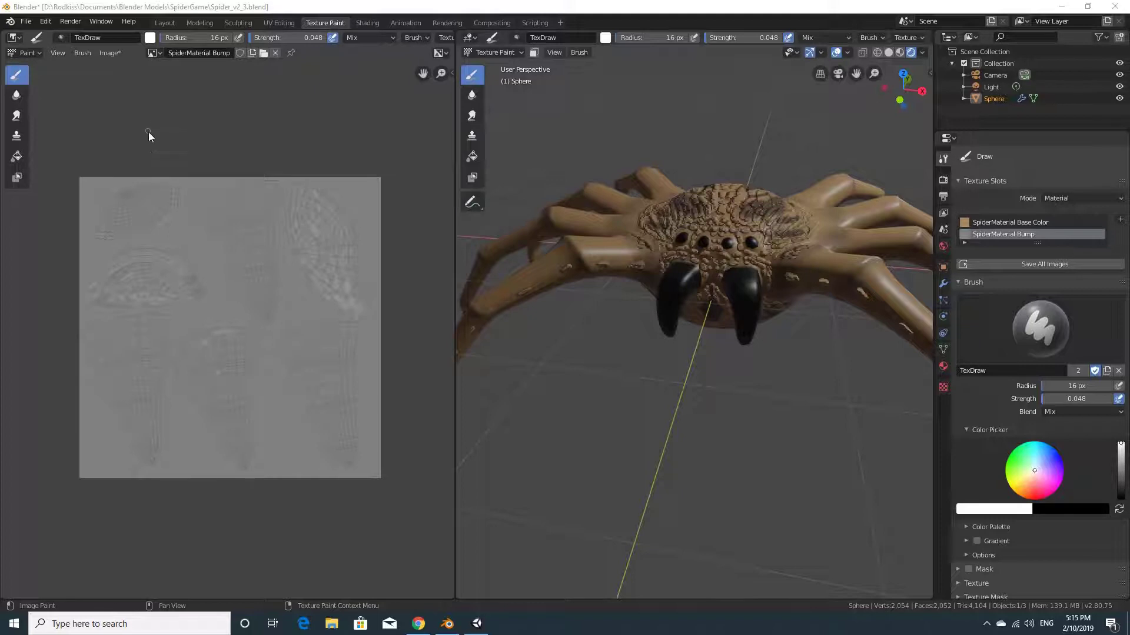
click(110, 53)
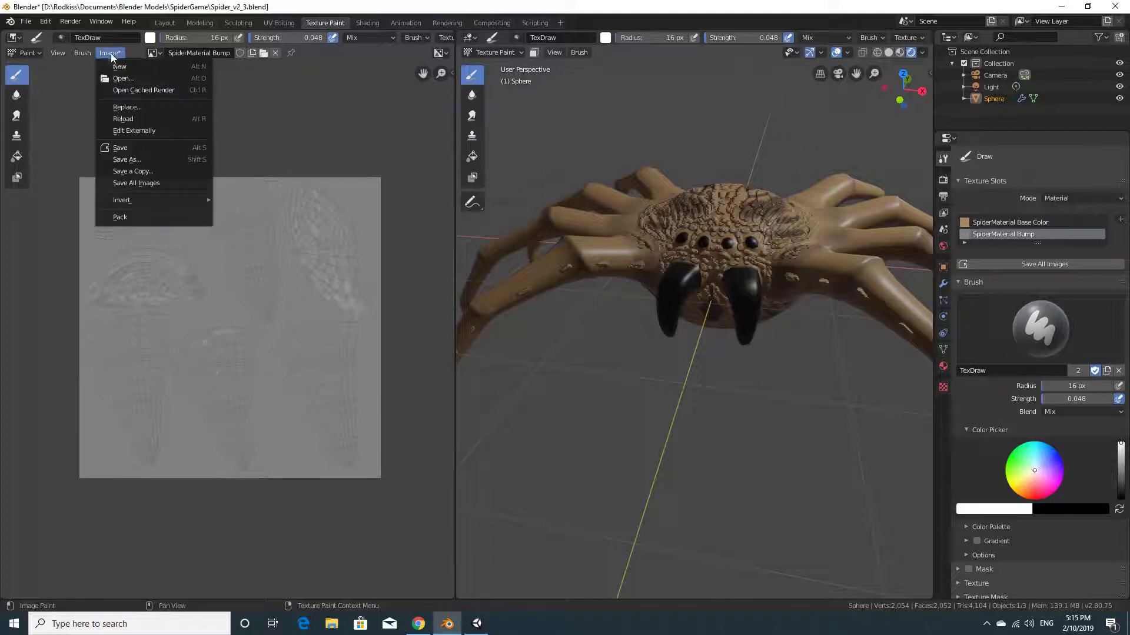
click(128, 147)
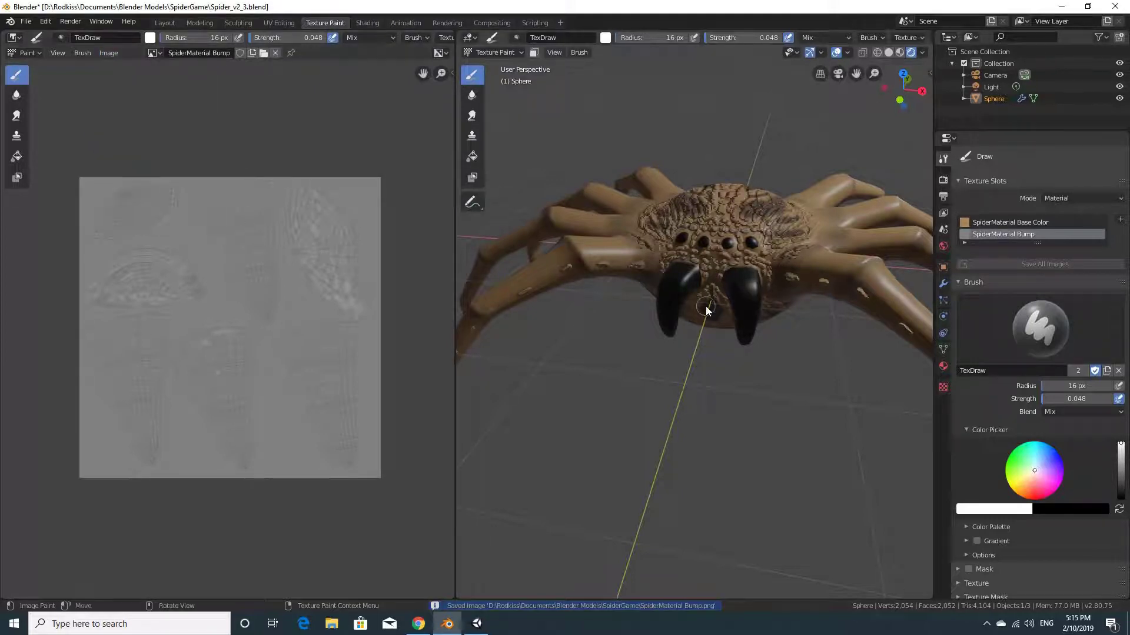
Step: Examine the whole spider from several angles to check how the bump texture looks on the body and legs
middle_drag(786, 343, 730, 379)
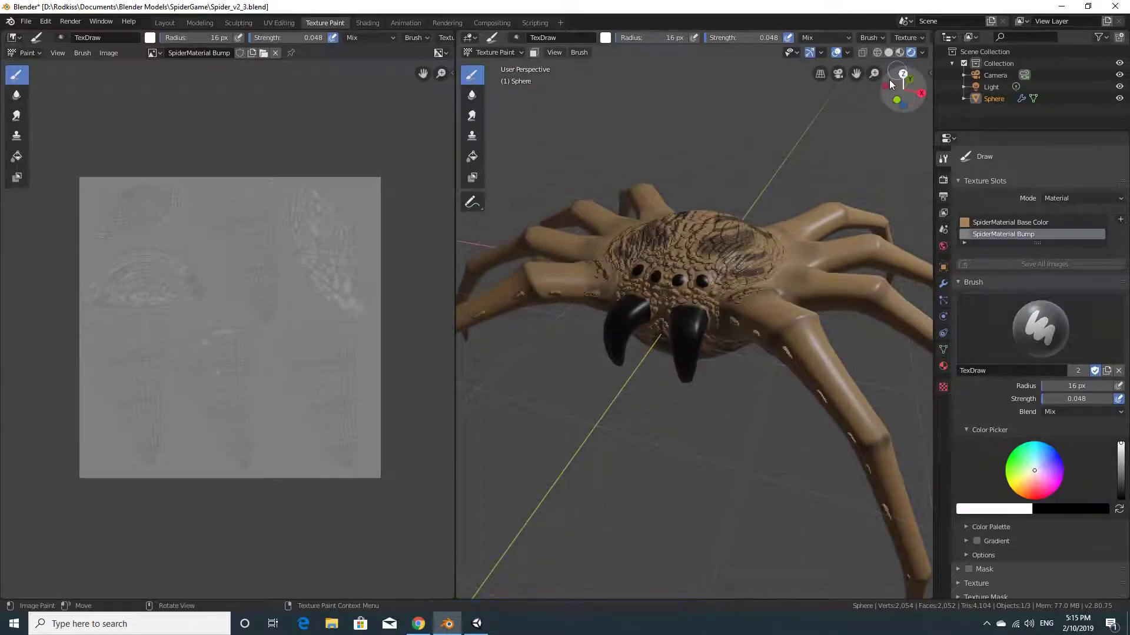
middle_drag(723, 298, 733, 303)
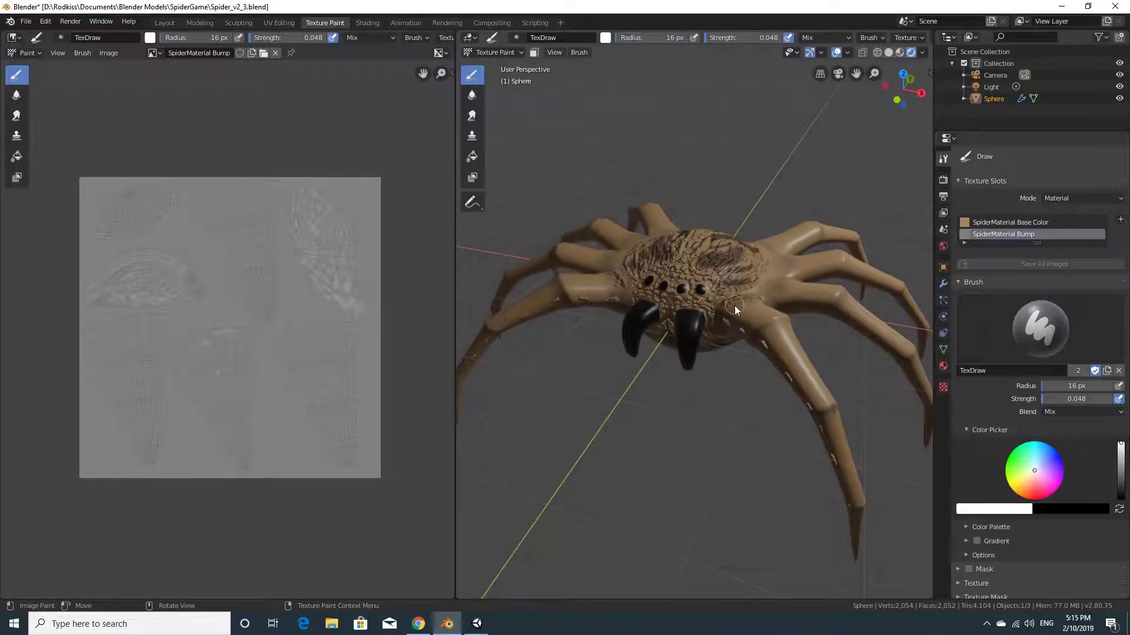
middle_drag(748, 361, 748, 352)
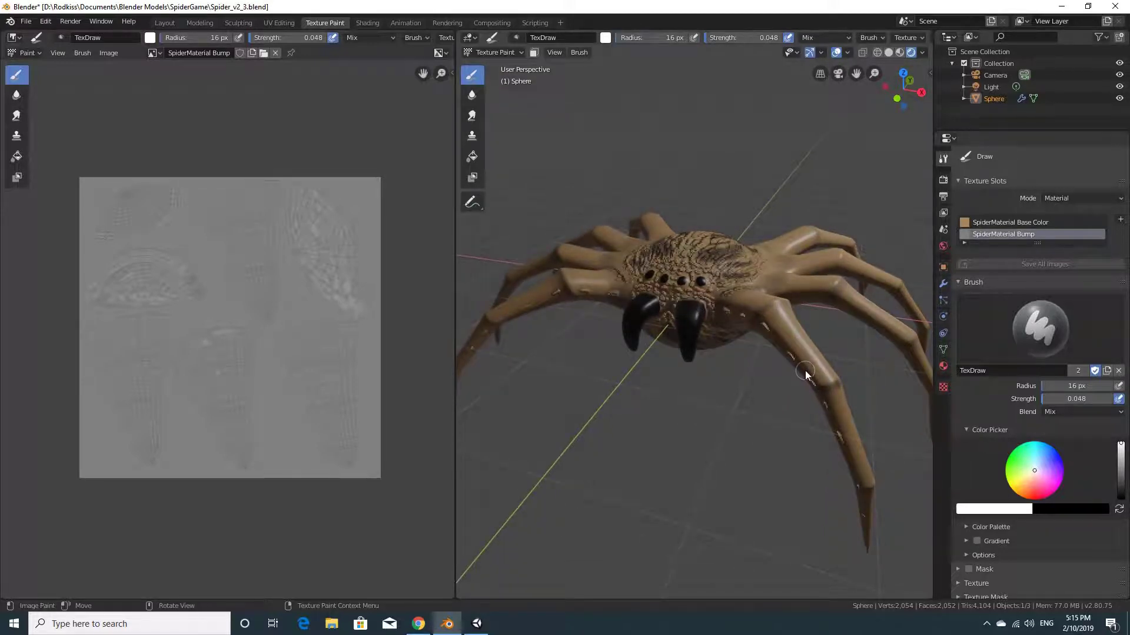
middle_drag(725, 301, 732, 290)
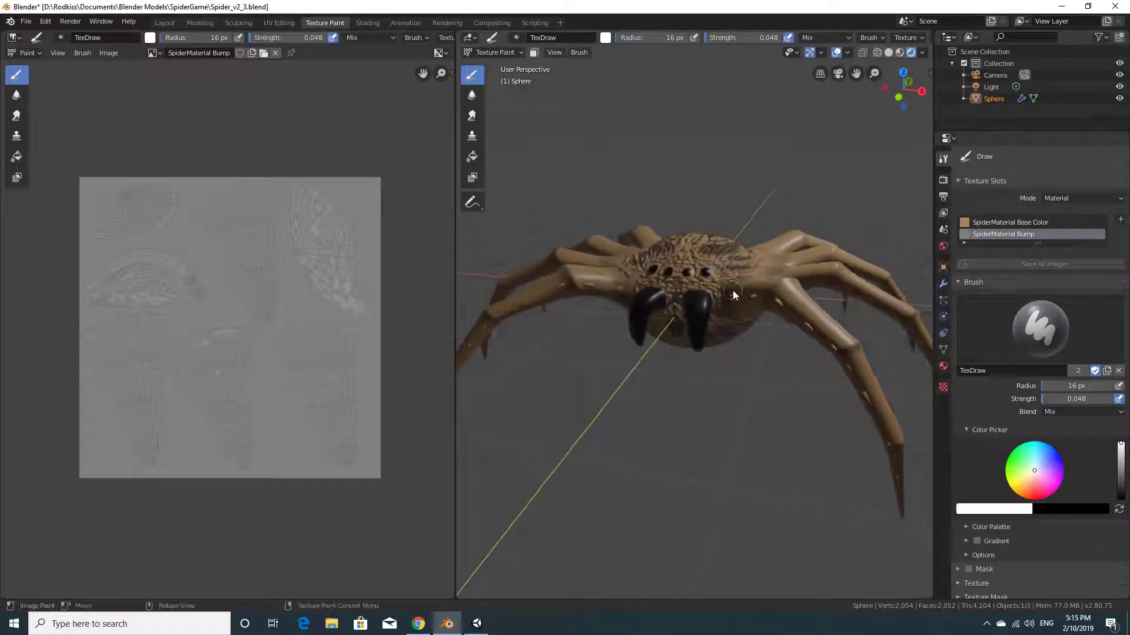
middle_drag(759, 339, 706, 301)
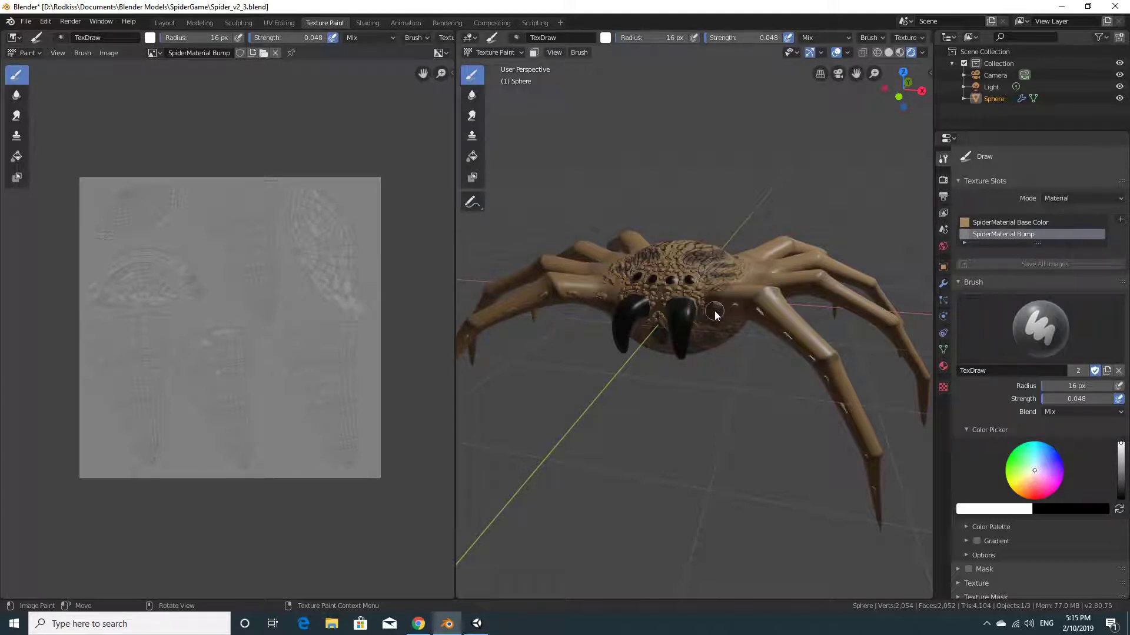
scroll(708, 321, up, 1)
scroll(717, 330, up, 1)
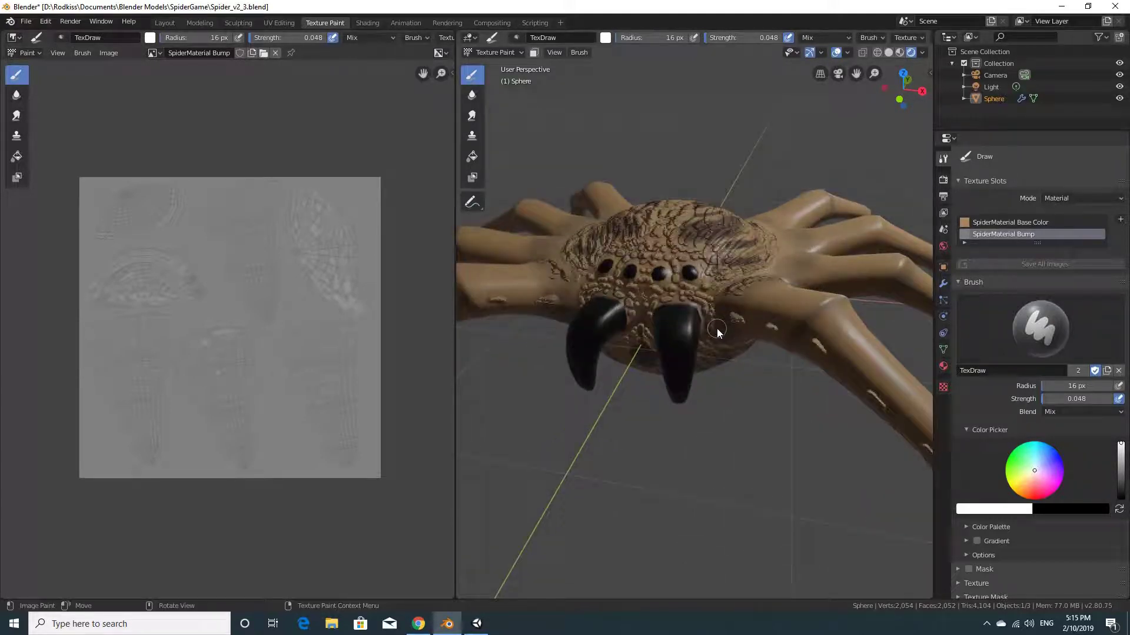
scroll(717, 329, down, 1)
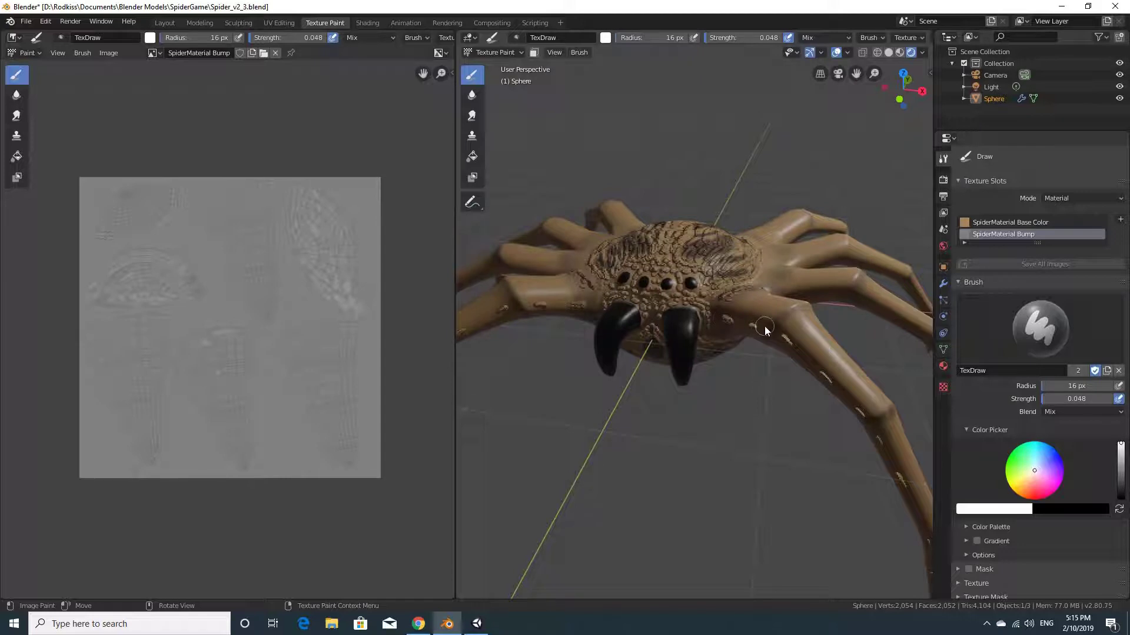
middle_drag(765, 326, 802, 330)
middle_drag(806, 369, 804, 363)
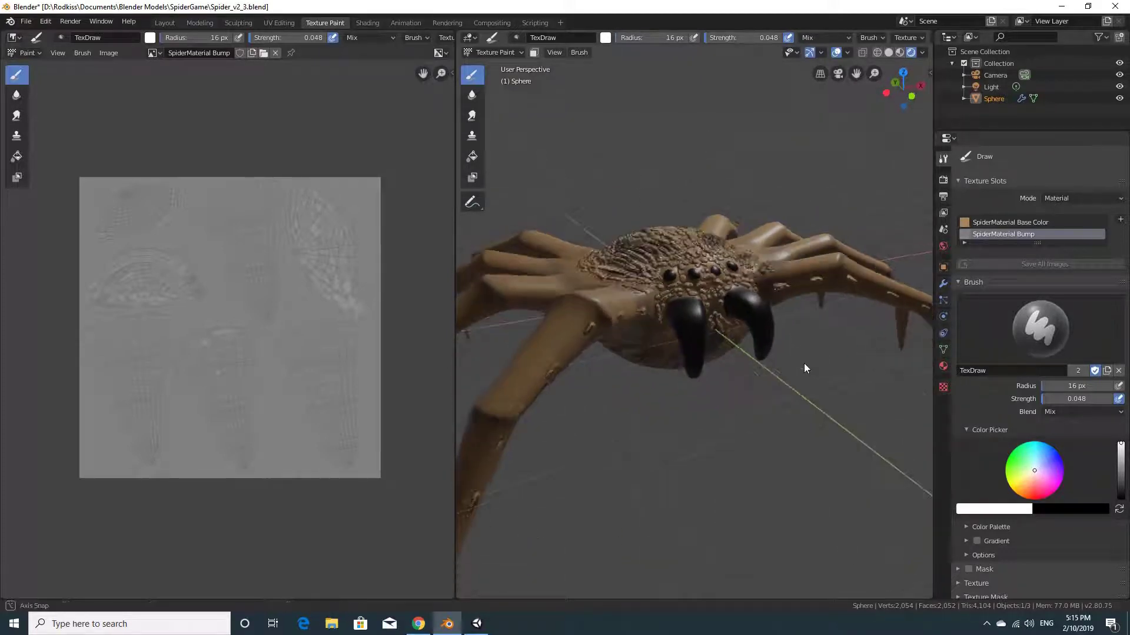